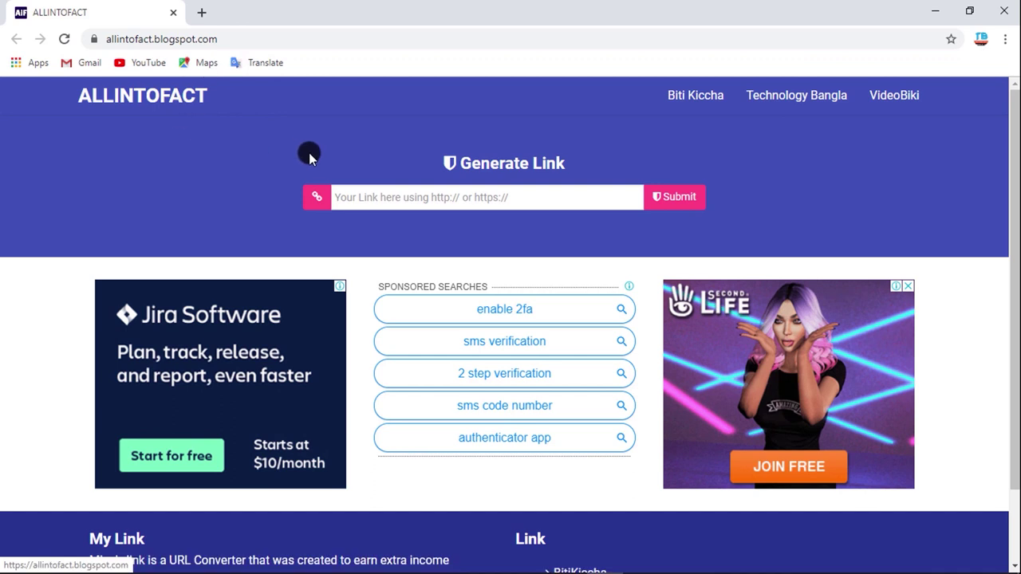
# Scroll up and down through the allintofact page to review it.
pyautogui.scroll(-3, 394, 200)
pyautogui.scroll(3, 257, 205)
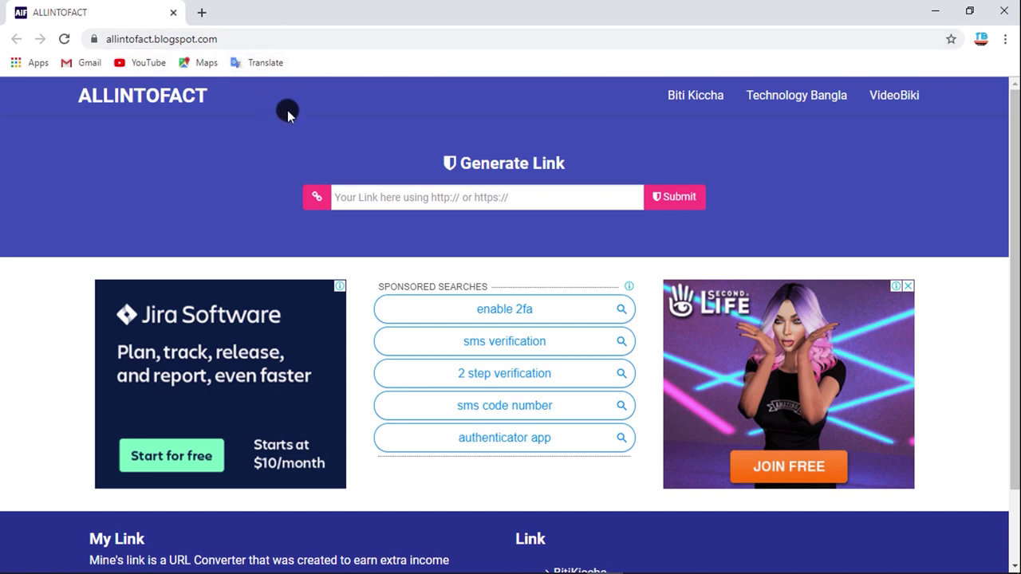
pyautogui.scroll(-3, 464, 260)
pyautogui.scroll(3, 490, 221)
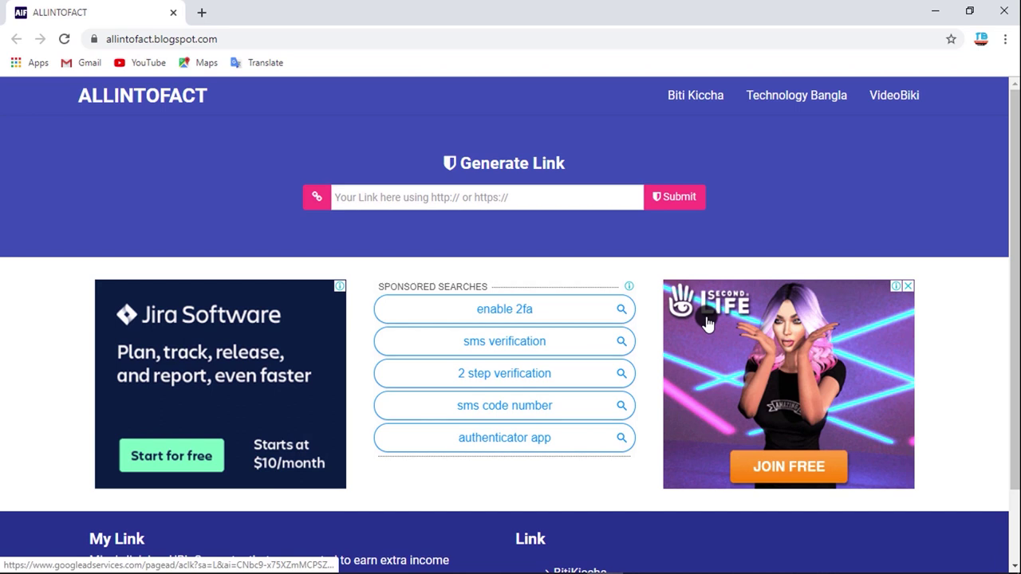
pyautogui.scroll(-2, 519, 341)
pyautogui.scroll(2, 520, 341)
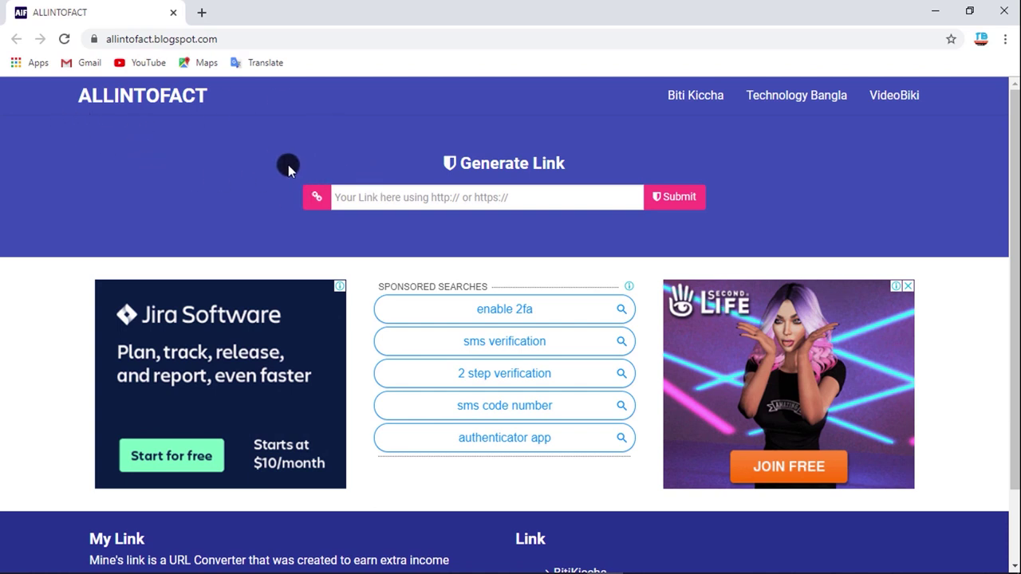
pyautogui.scroll(-1, 344, 214)
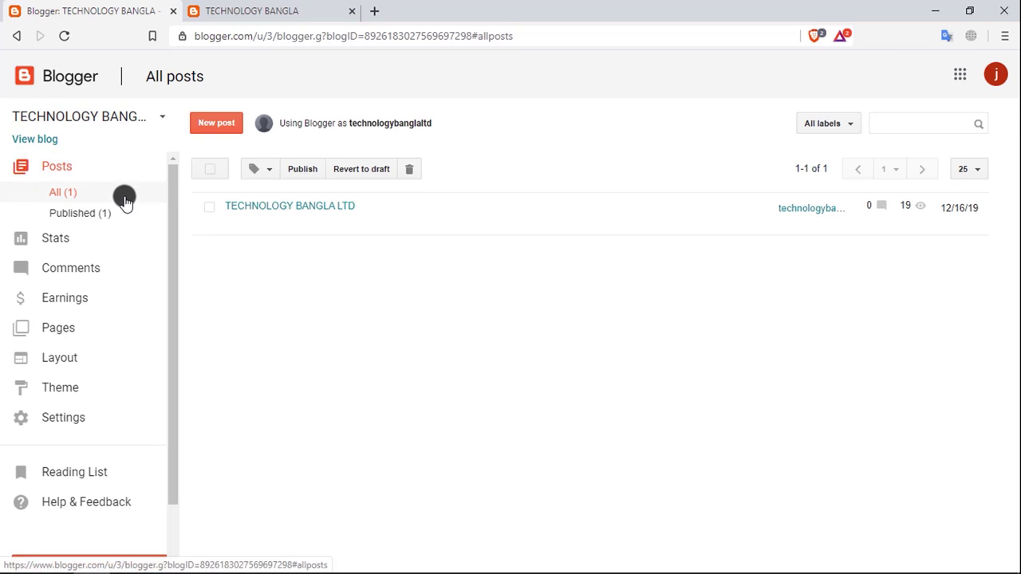
pyautogui.click(271, 9)
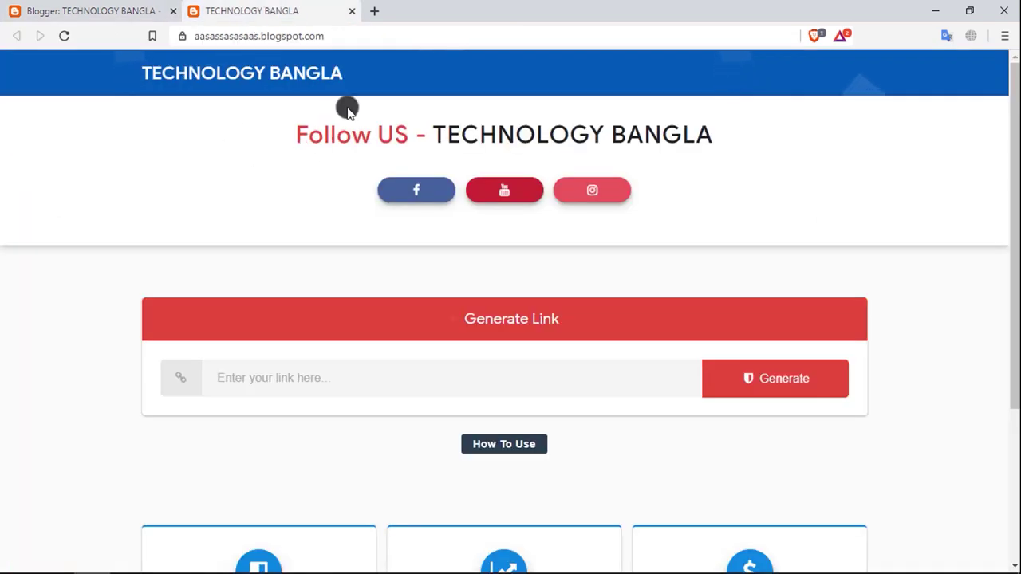
pyautogui.scroll(-3, 287, 192)
pyautogui.scroll(3, 308, 209)
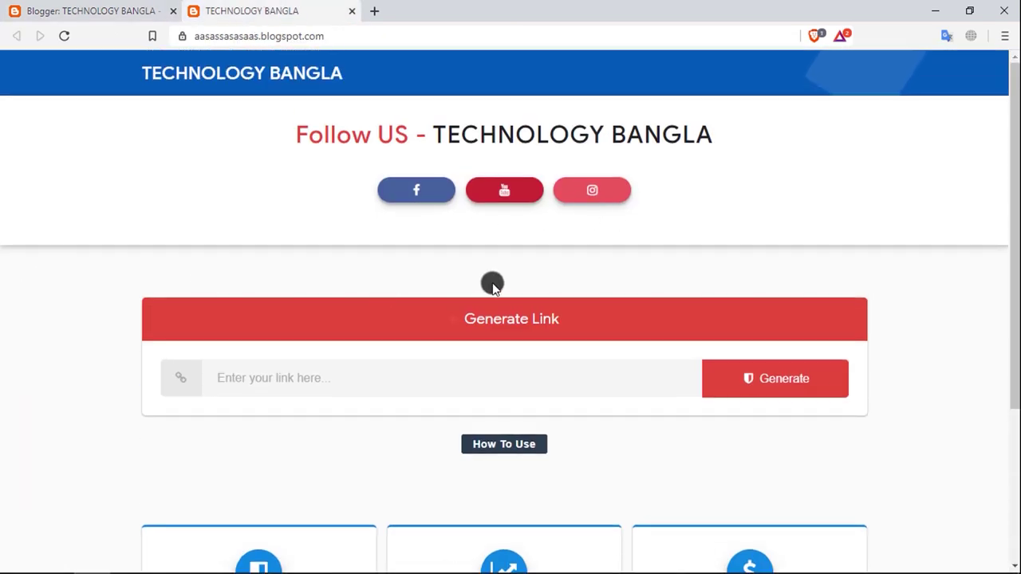
pyautogui.click(330, 378)
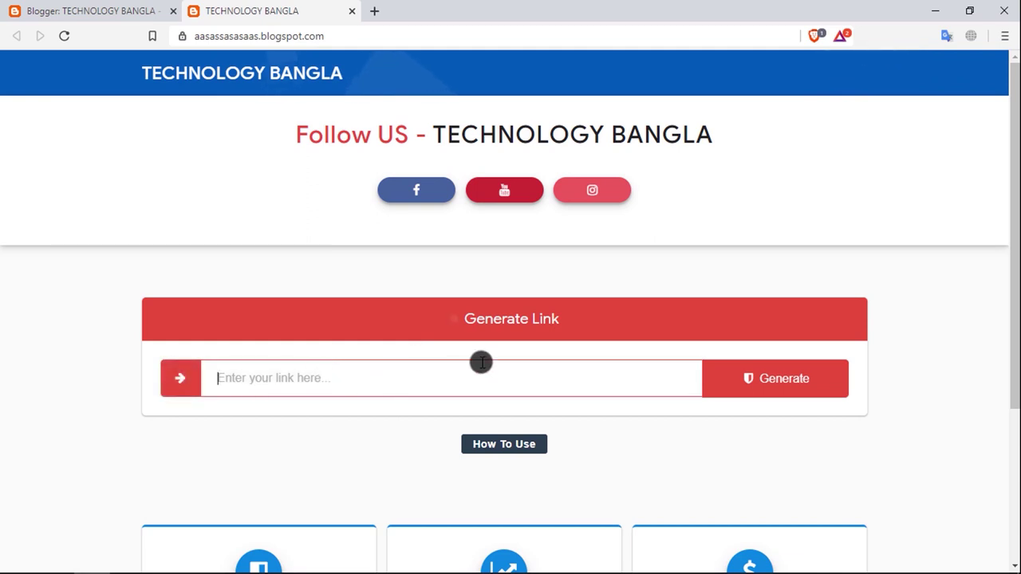
pyautogui.scroll(-3, 480, 363)
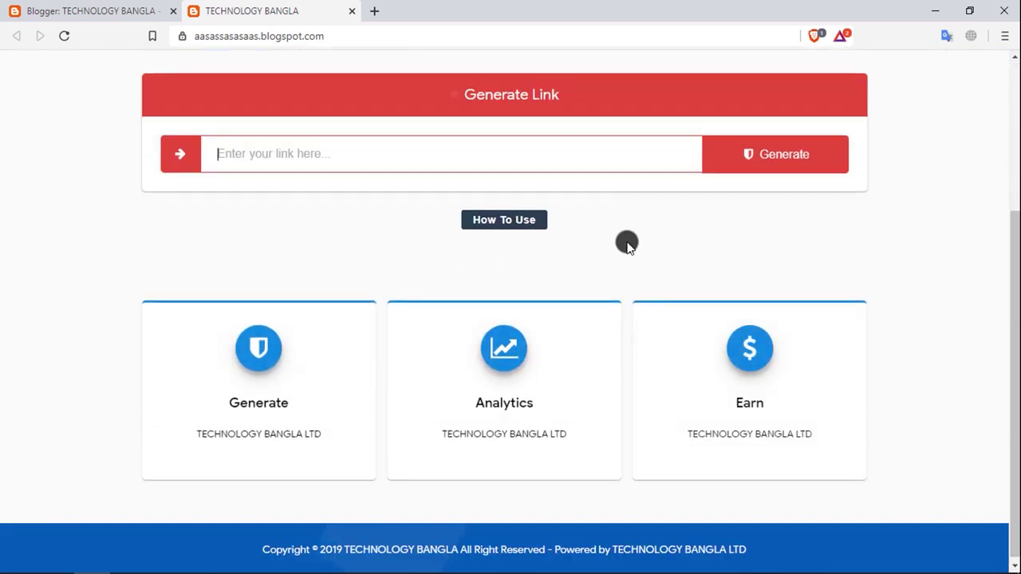
pyautogui.scroll(5, 627, 245)
pyautogui.hotkey('ctrl', '1')
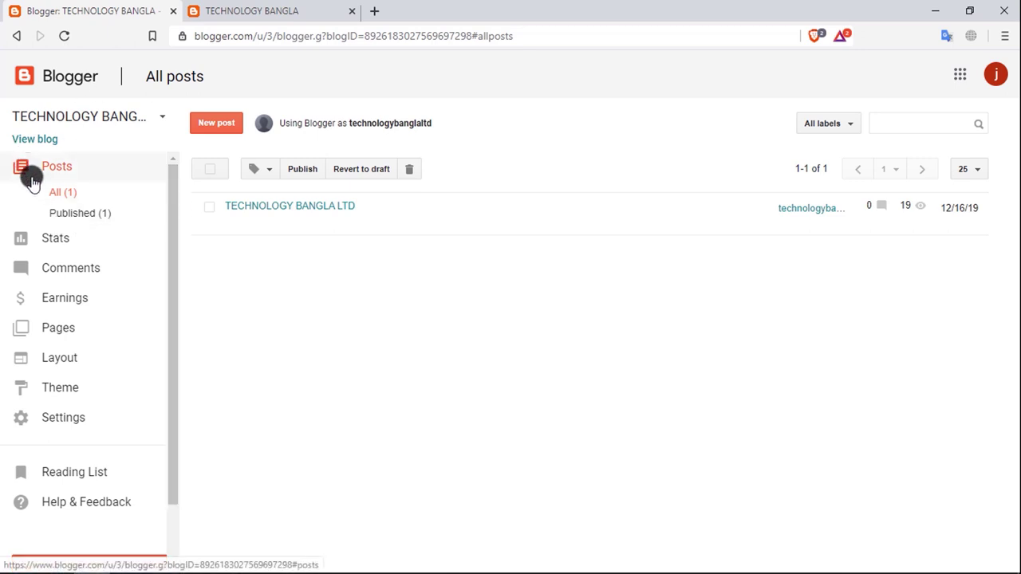
# Open the blog's Theme page showing the live Generate Link theme preview.
pyautogui.scroll(-1, 35, 278)
pyautogui.scroll(1, 61, 231)
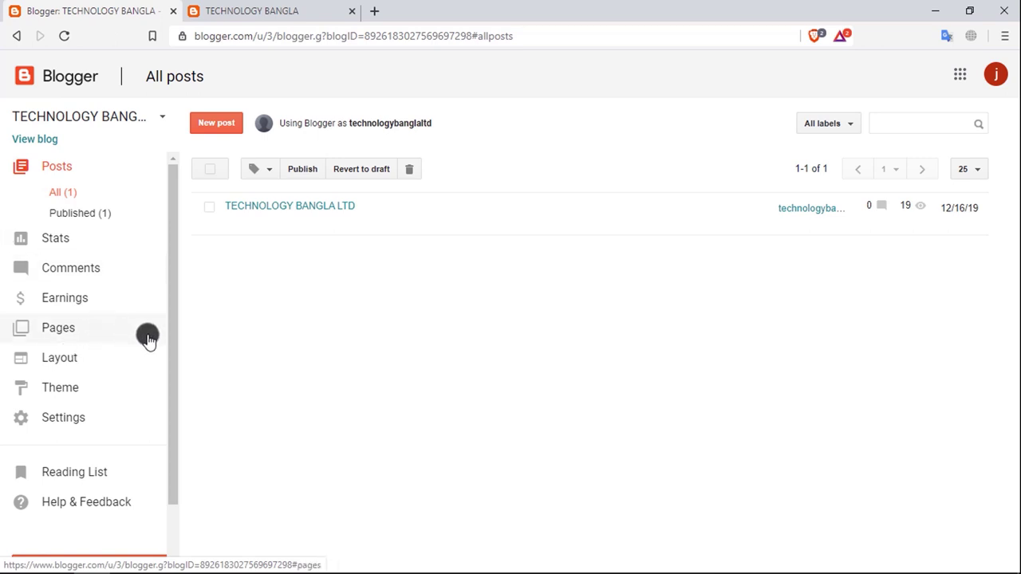
pyautogui.click(60, 390)
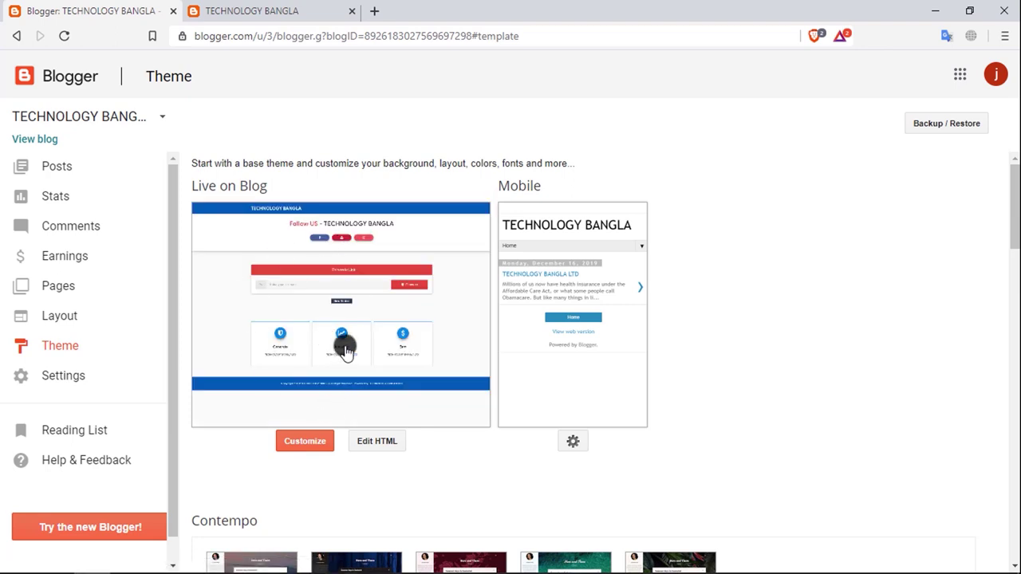
# Open Edit HTML to load the theme's code editor.
pyautogui.scroll(-4, 285, 318)
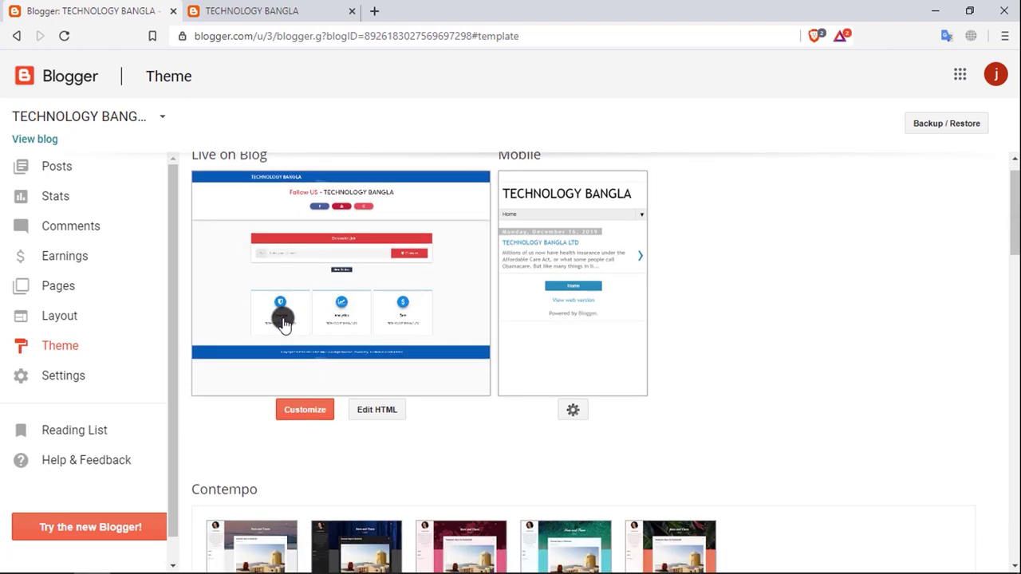
pyautogui.scroll(3, 376, 335)
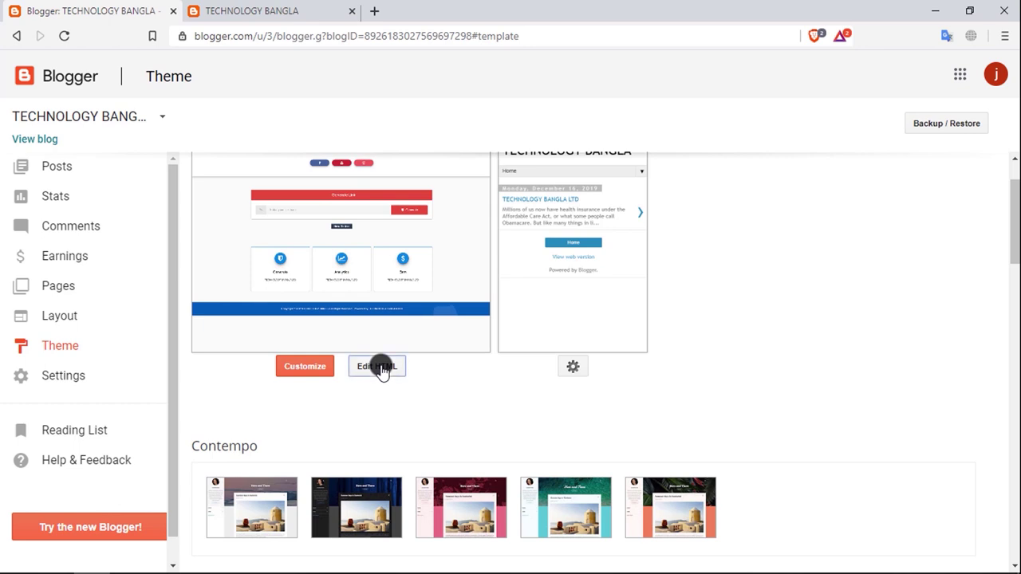
pyautogui.click(378, 367)
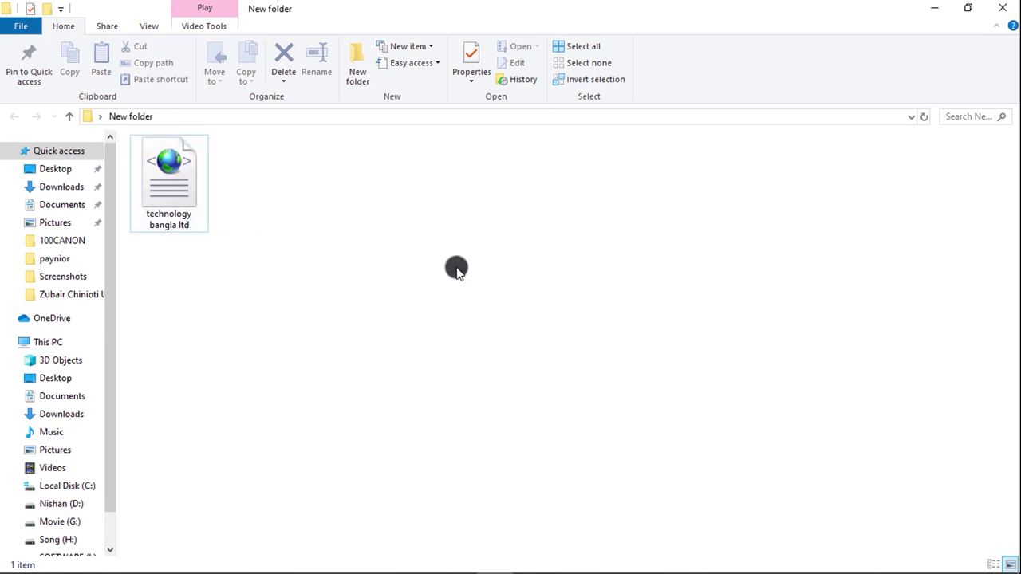
# Open the 'technology bangla ltd' .xml theme file, choosing Notepad as the app.
pyautogui.click(167, 199)
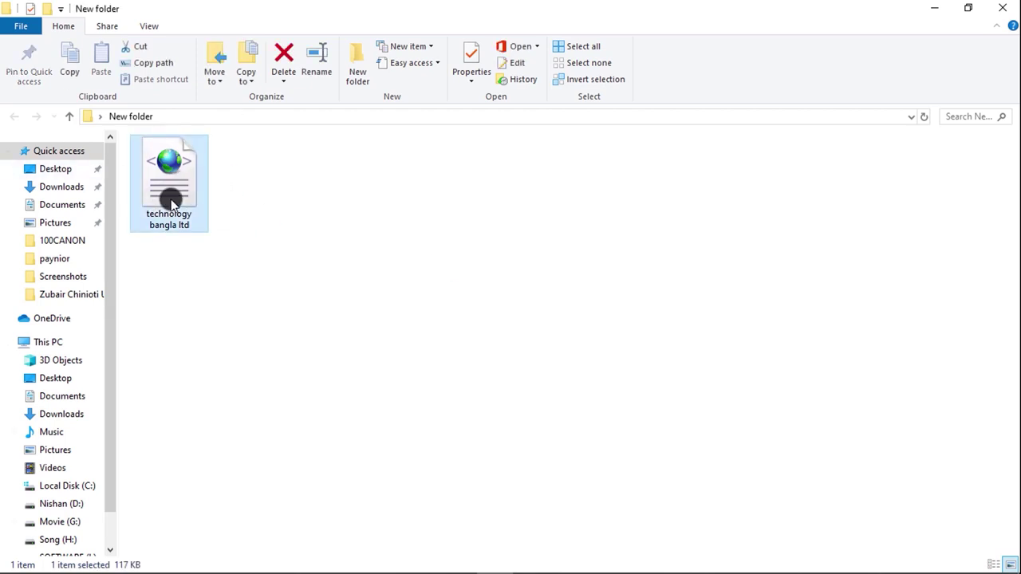
pyautogui.doubleClick(195, 217)
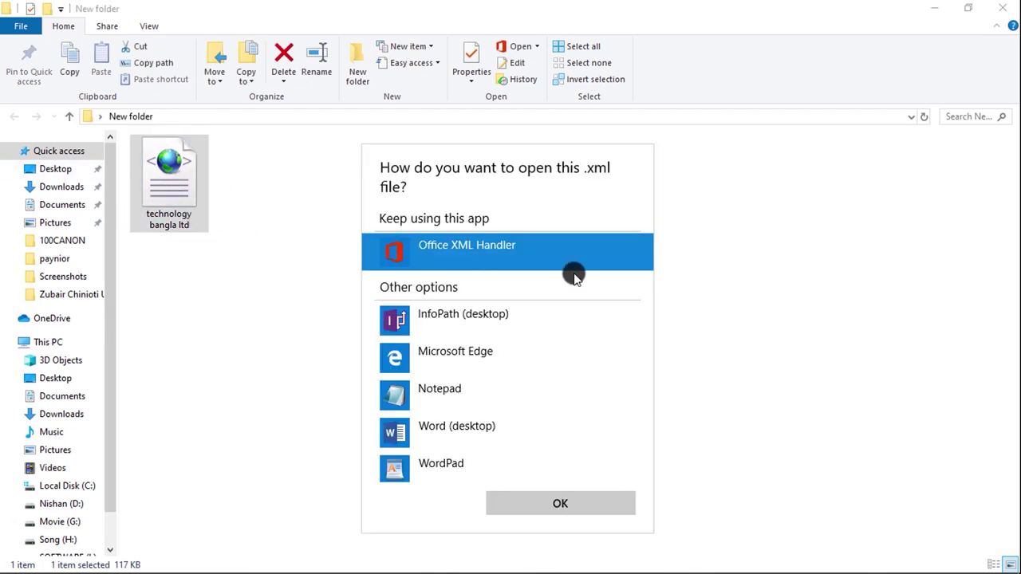
pyautogui.click(476, 397)
# Open the theme XML in a maximized Notepad window.
pyautogui.doubleClick(476, 396)
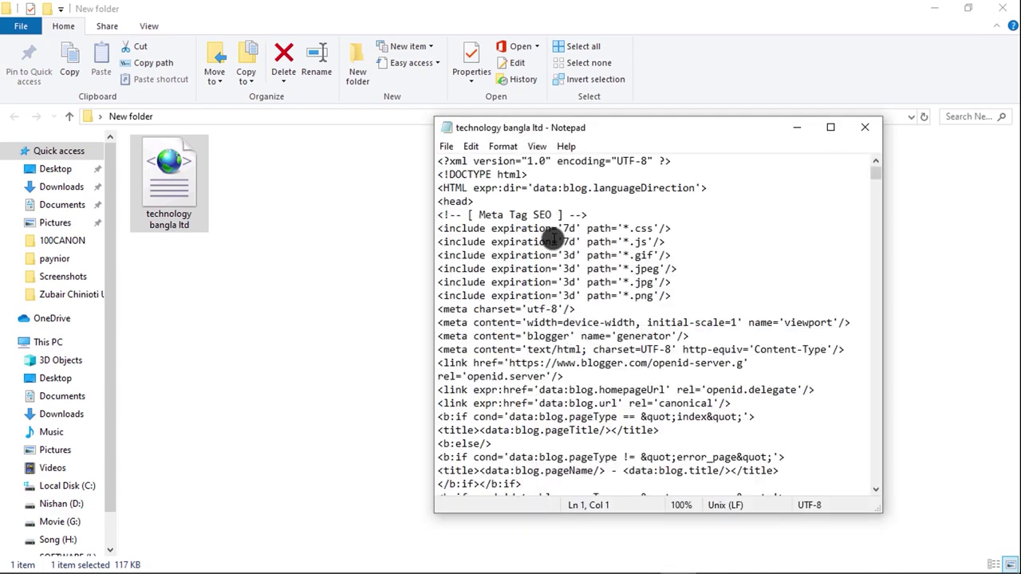
pyautogui.scroll(-8, 540, 271)
pyautogui.click(830, 127)
pyautogui.scroll(-2, 387, 239)
pyautogui.scroll(8, 293, 221)
pyautogui.scroll(2, 293, 221)
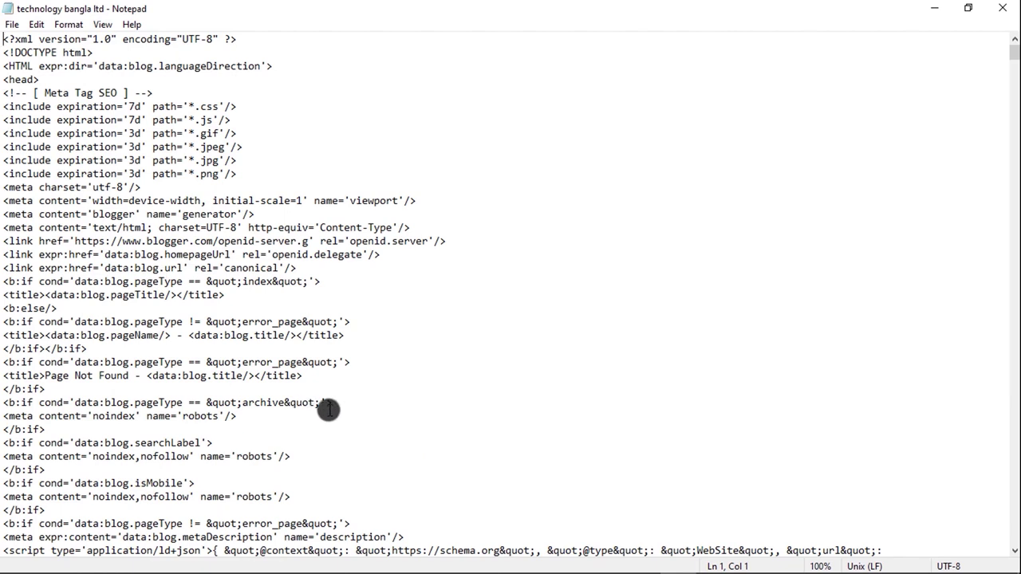
# Delete all the theme code in Notepad and minimize the window.
pyautogui.hotkey('ctrl', 'a')
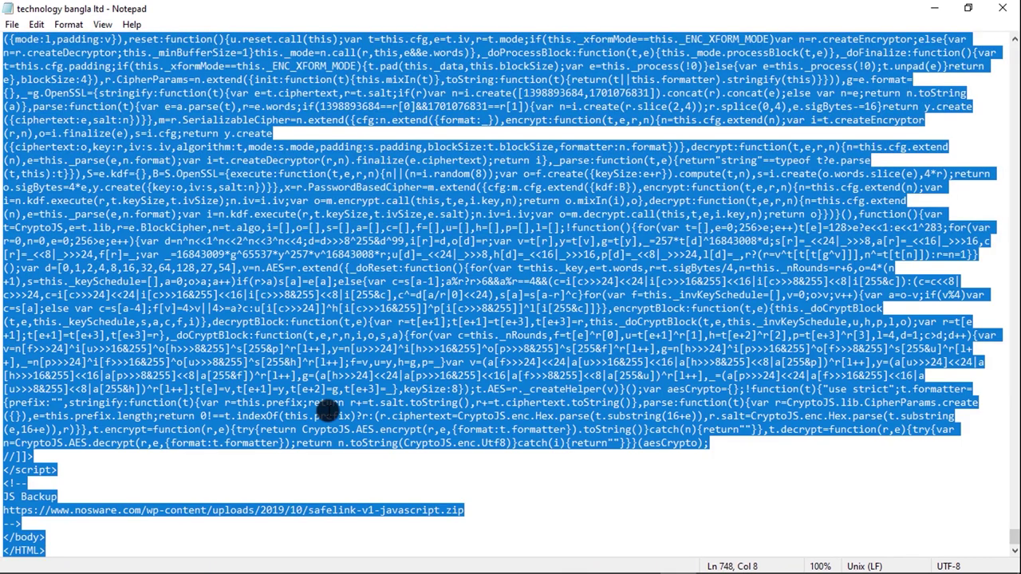
pyautogui.press('Delete')
pyautogui.click(931, 8)
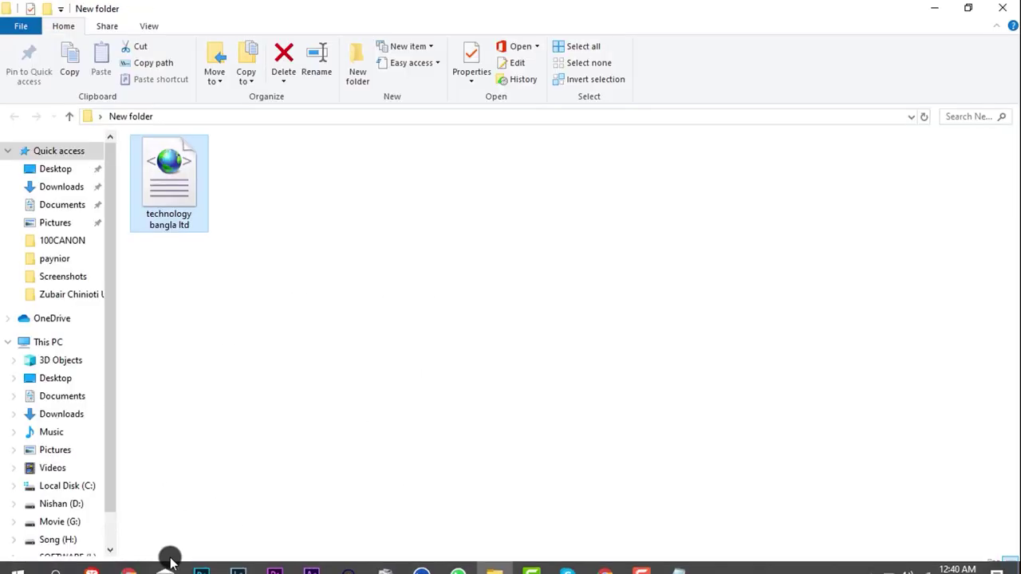
# Clear all the old theme code from Blogger's HTML editor.
pyautogui.click(92, 562)
pyautogui.scroll(3, 342, 303)
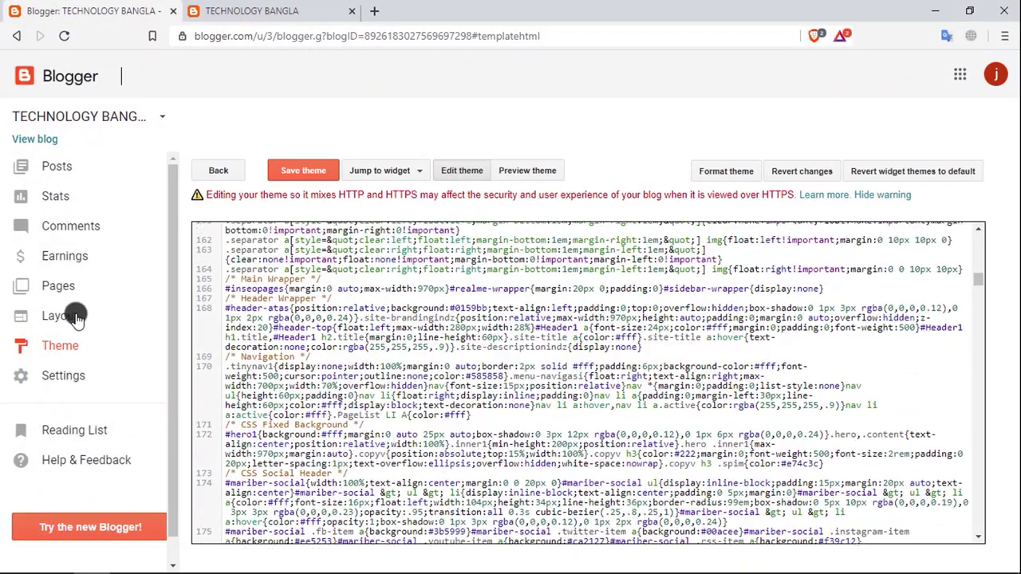
pyautogui.scroll(-3, 417, 330)
pyautogui.scroll(-3, 431, 360)
pyautogui.scroll(3, 433, 354)
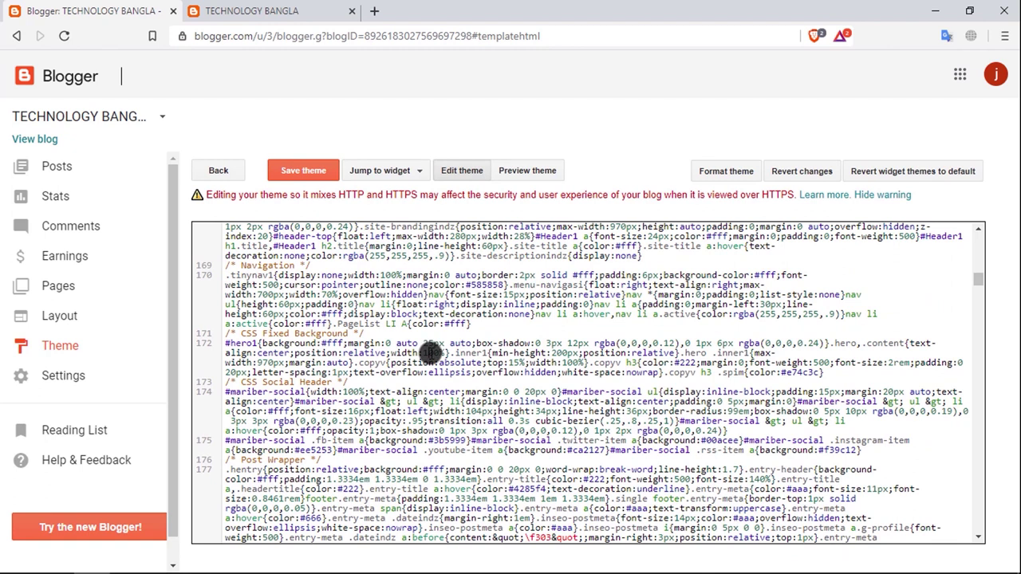
pyautogui.hotkey('ctrl', 'a')
pyautogui.scroll(5, 358, 337)
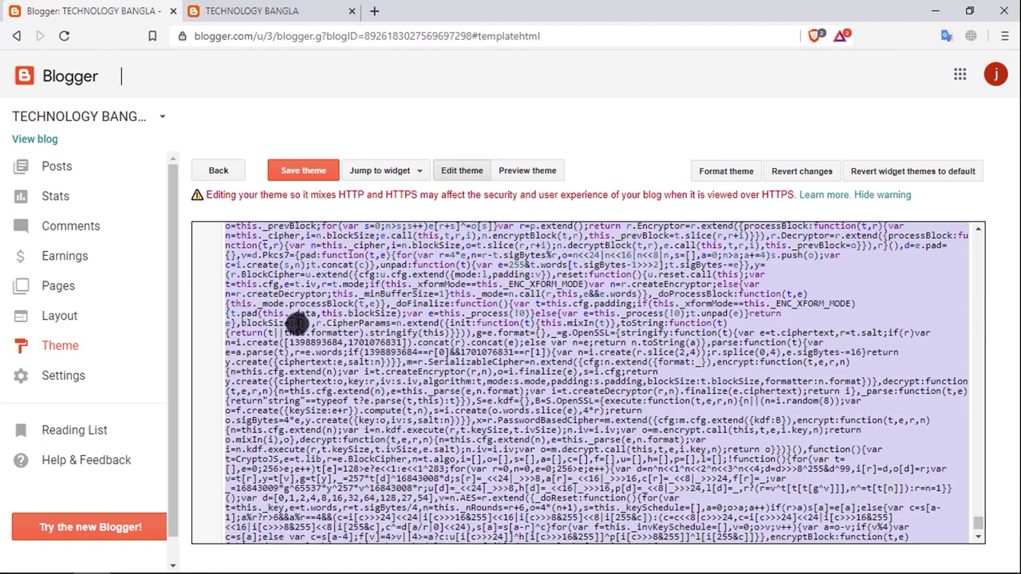
pyautogui.press('BackSpace')
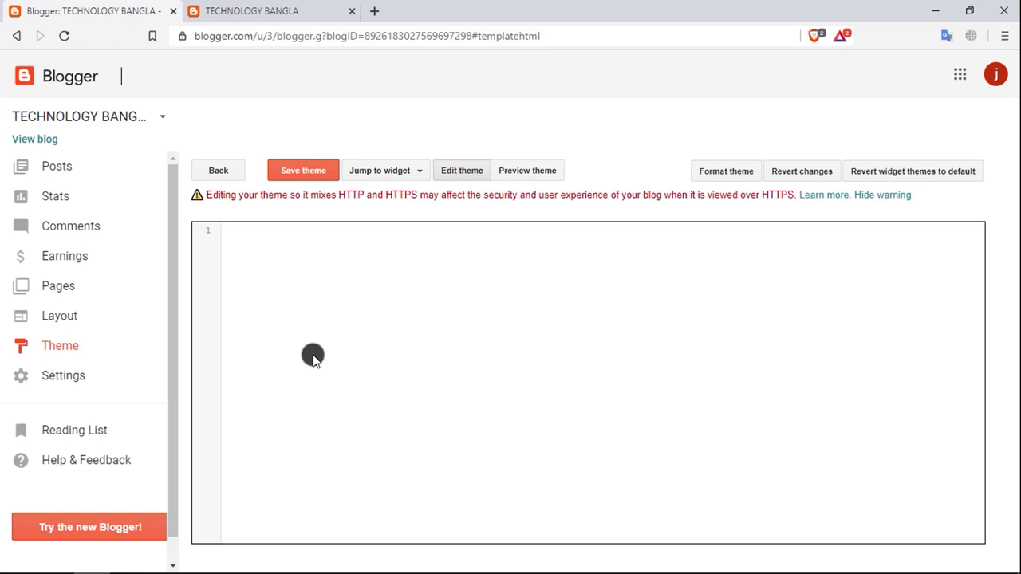
# Paste the safelink theme code with its CryptoJS script and save the theme.
pyautogui.hotkey('ctrl', 'v')
pyautogui.scroll(5, 264, 319)
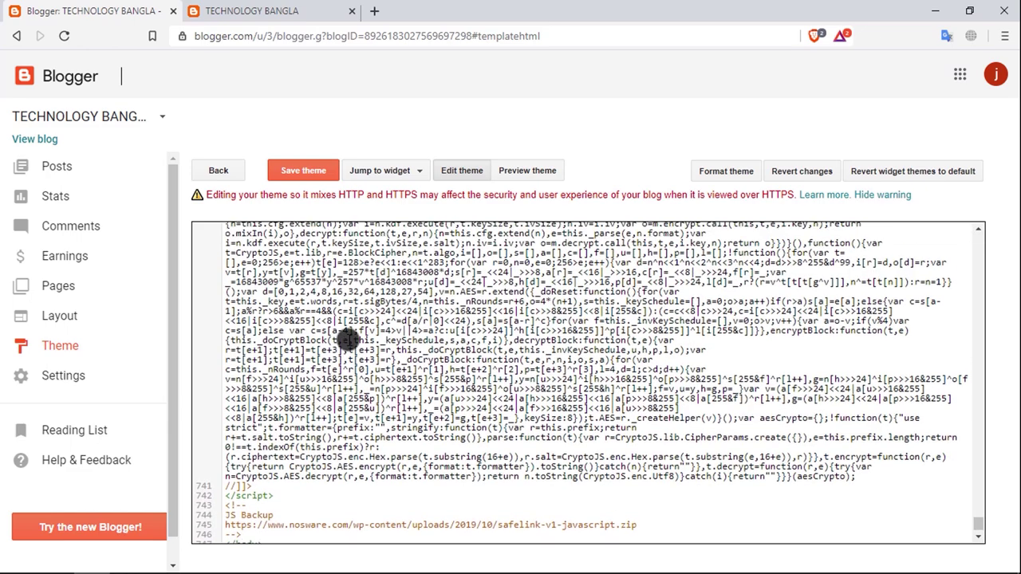
pyautogui.scroll(3, 295, 299)
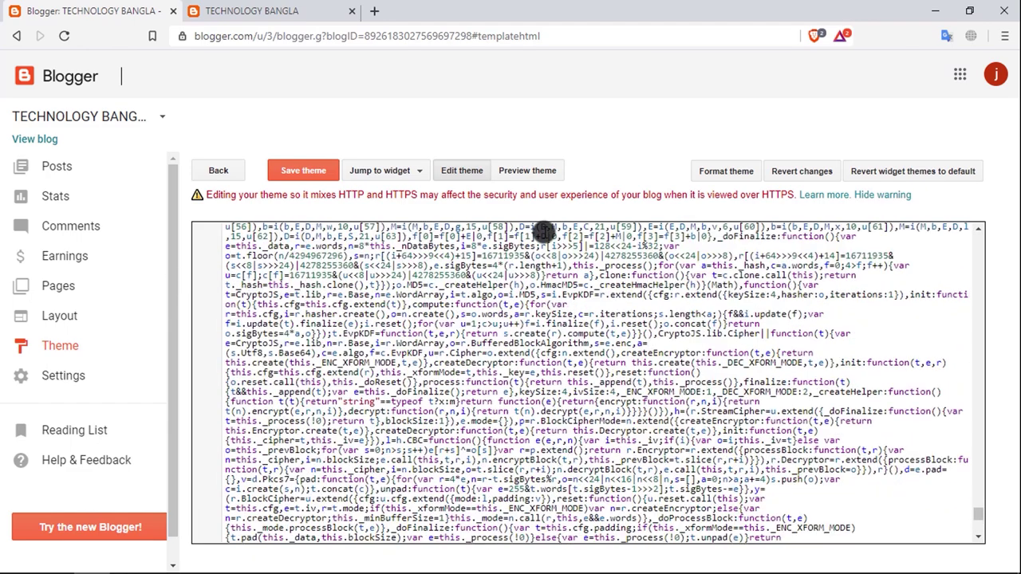
pyautogui.click(305, 176)
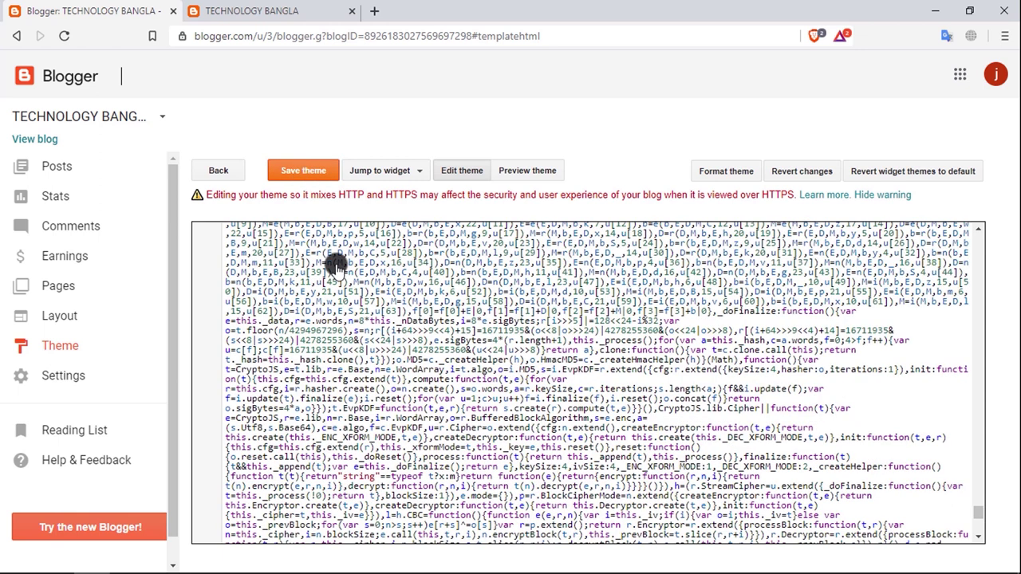
pyautogui.click(309, 174)
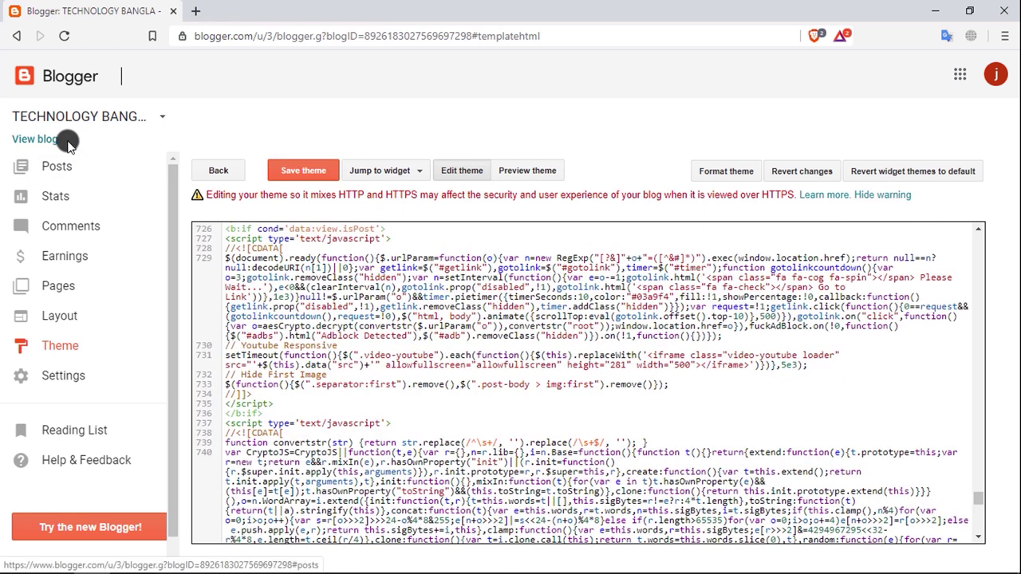
# Open the live blog in a new tab and the dashboard's Layout page in the other.
pyautogui.click(35, 140)
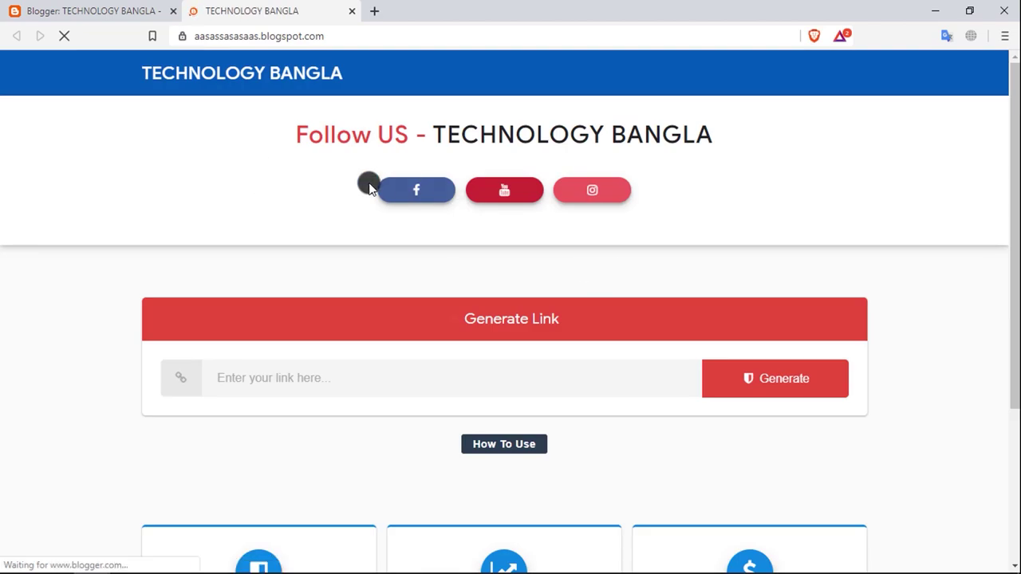
pyautogui.scroll(-3, 569, 242)
pyautogui.scroll(3, 837, 220)
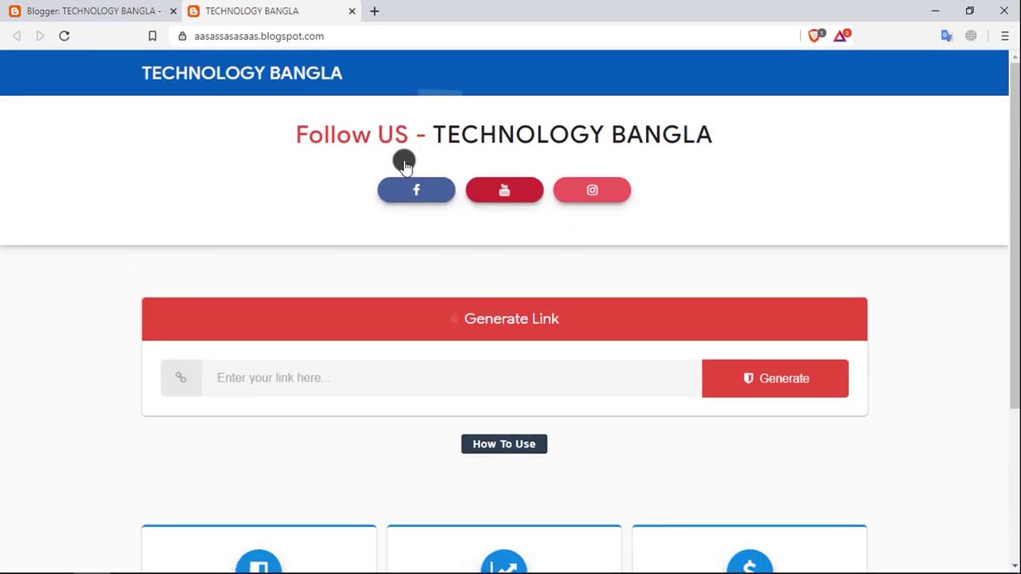
pyautogui.scroll(-3, 451, 246)
pyautogui.scroll(3, 223, 213)
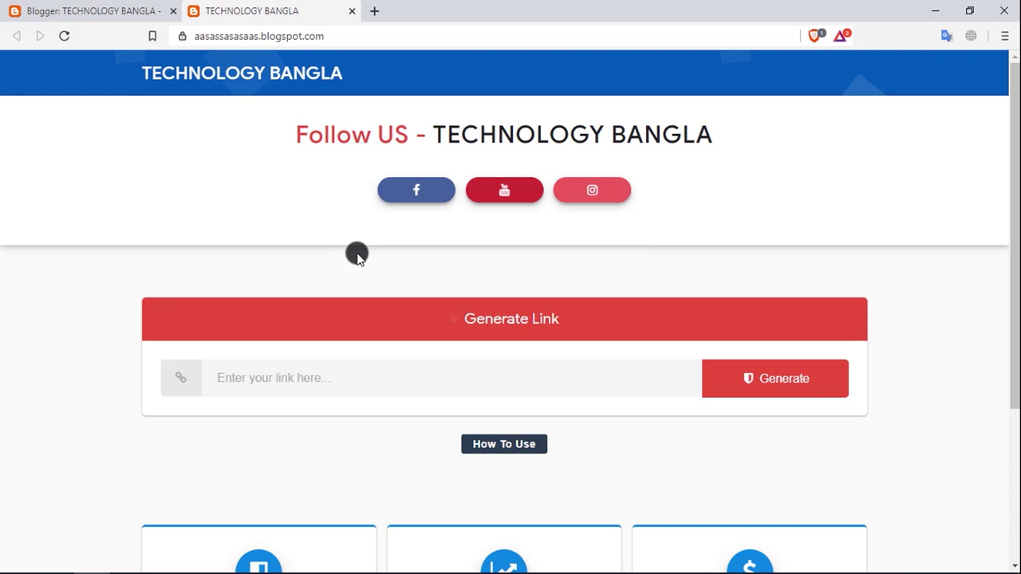
pyautogui.click(66, 10)
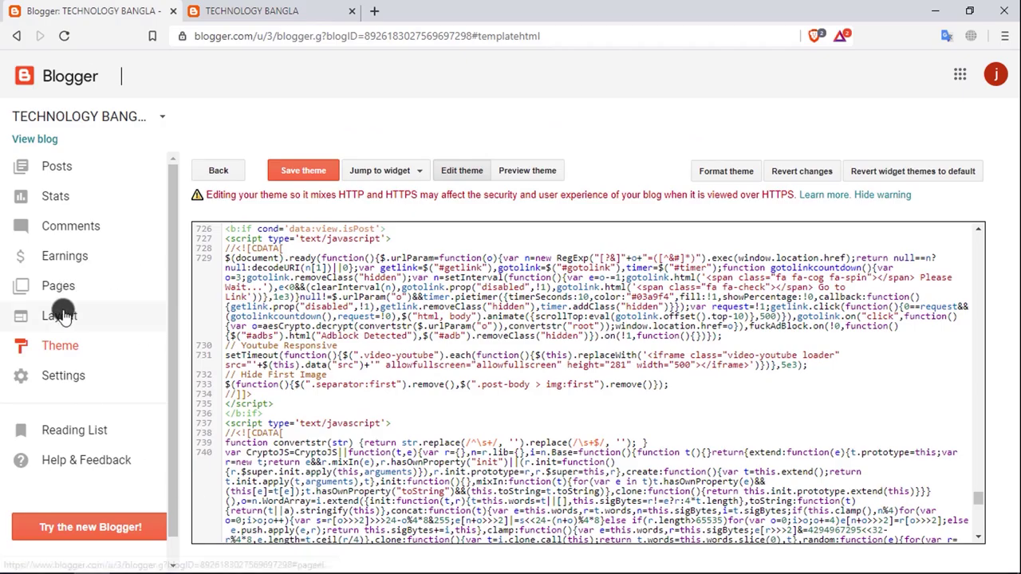
pyautogui.click(60, 316)
pyautogui.hotkey('ctrl', 'Tab')
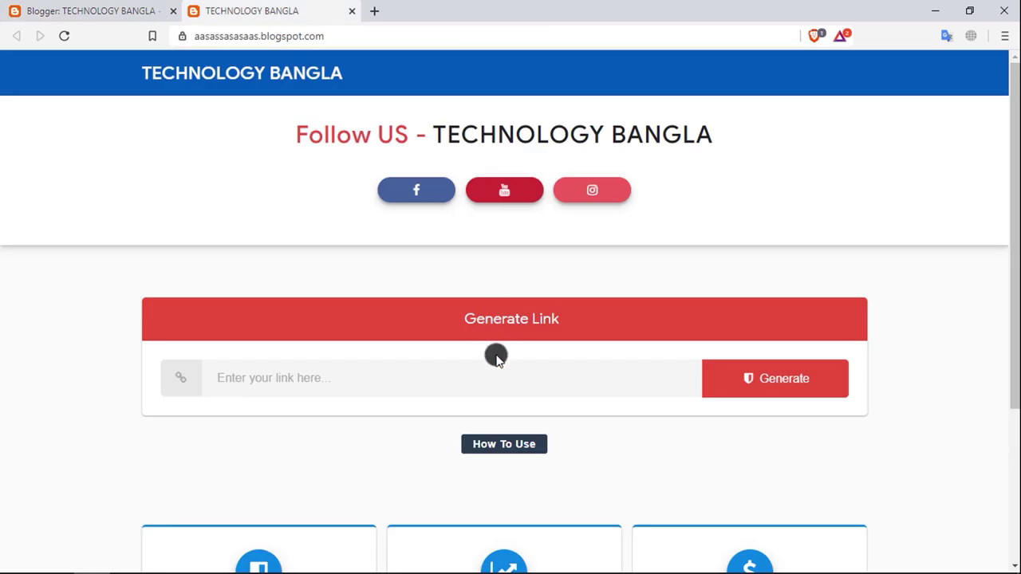
# Generate a protected get-link URL from 'sasa' in the Generate Link box and select it.
pyautogui.click(362, 386)
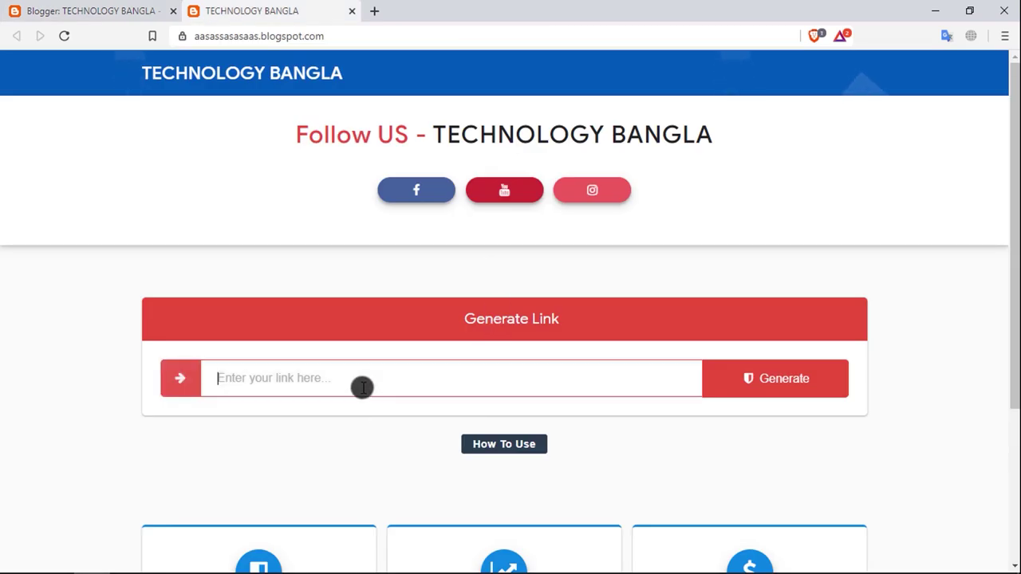
pyautogui.write('sasa')
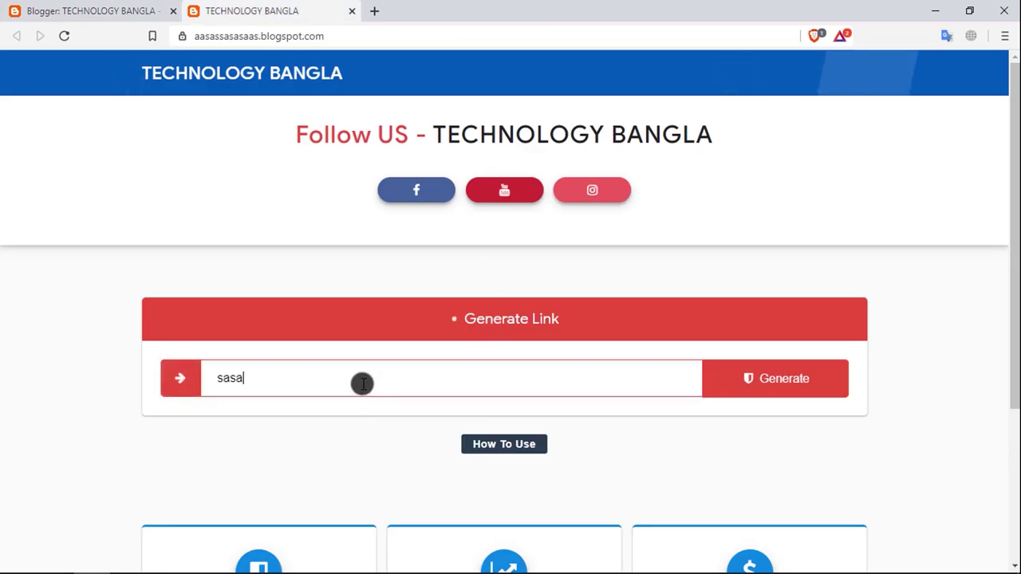
pyautogui.click(762, 379)
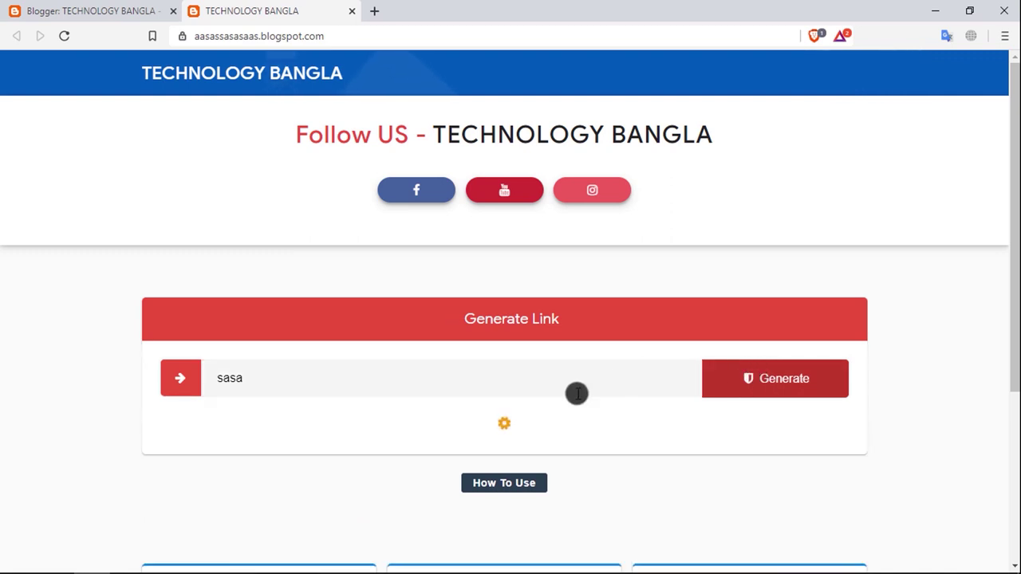
pyautogui.scroll(-1, 558, 414)
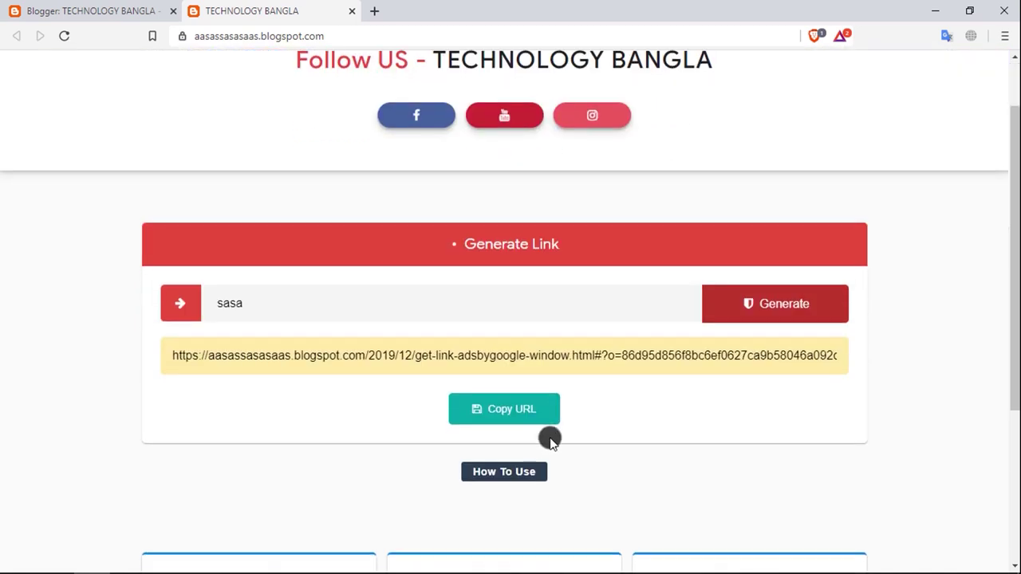
pyautogui.tripleClick(360, 361)
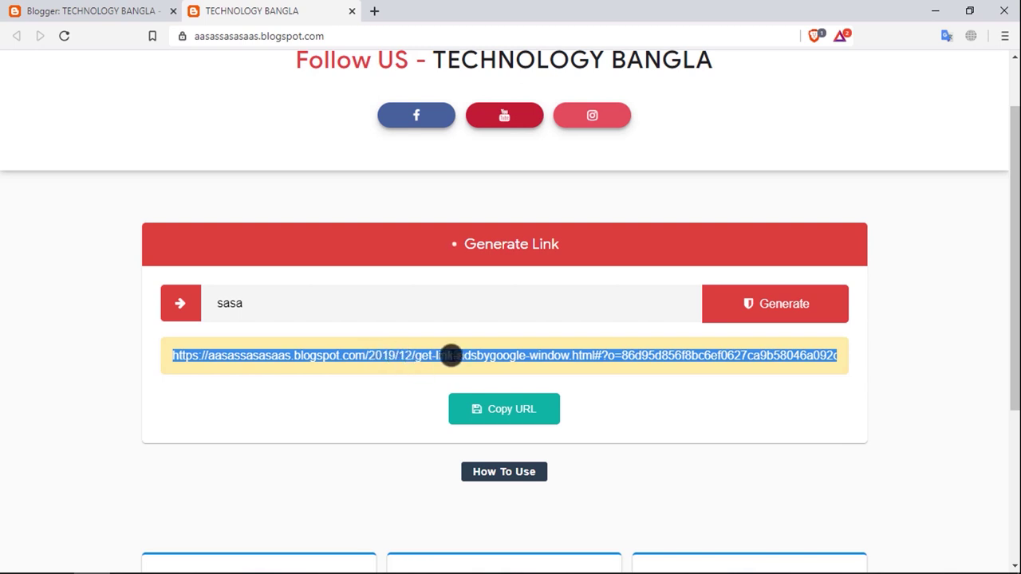
pyautogui.click(438, 350)
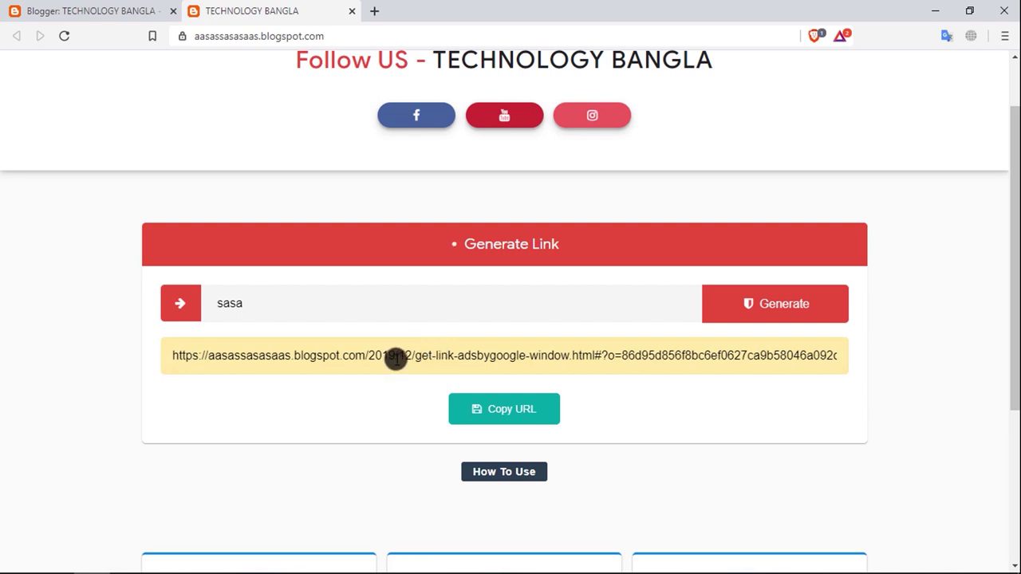
pyautogui.tripleClick(368, 357)
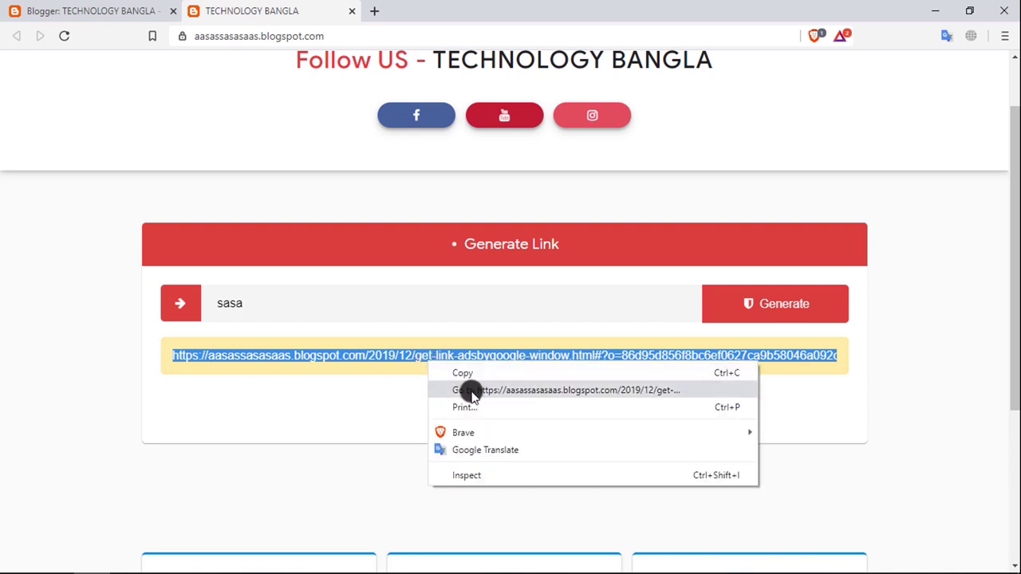
# Follow the protected link through to its 404 destination page, then close that tab.
pyautogui.click(469, 390)
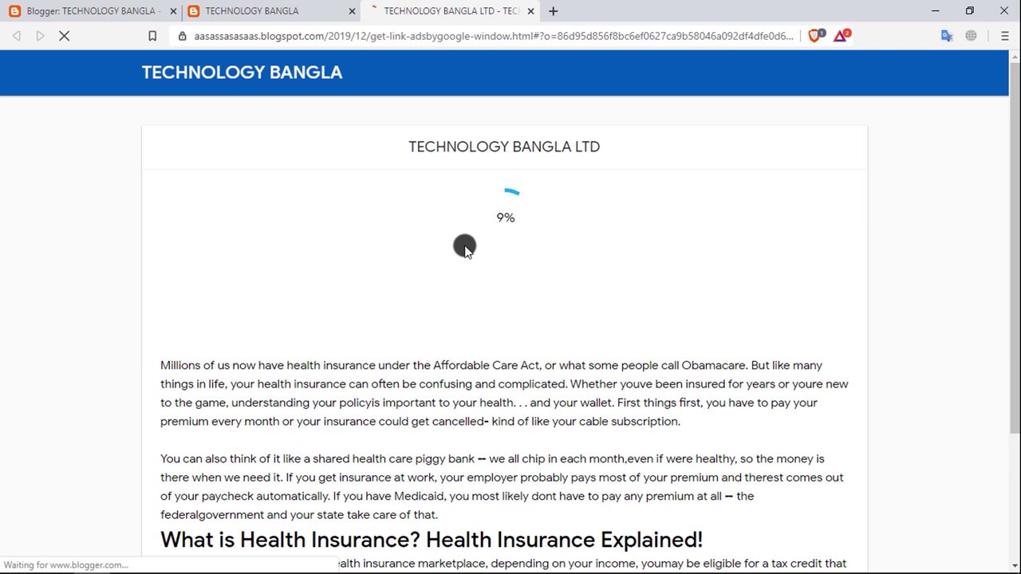
pyautogui.scroll(-3, 430, 371)
pyautogui.scroll(3, 478, 354)
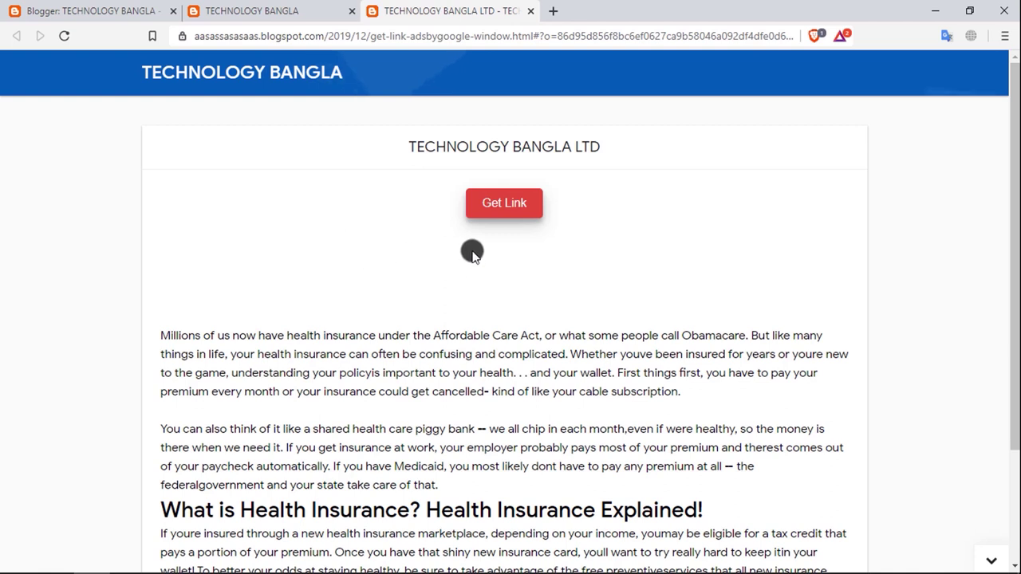
pyautogui.click(509, 204)
pyautogui.scroll(1, 504, 111)
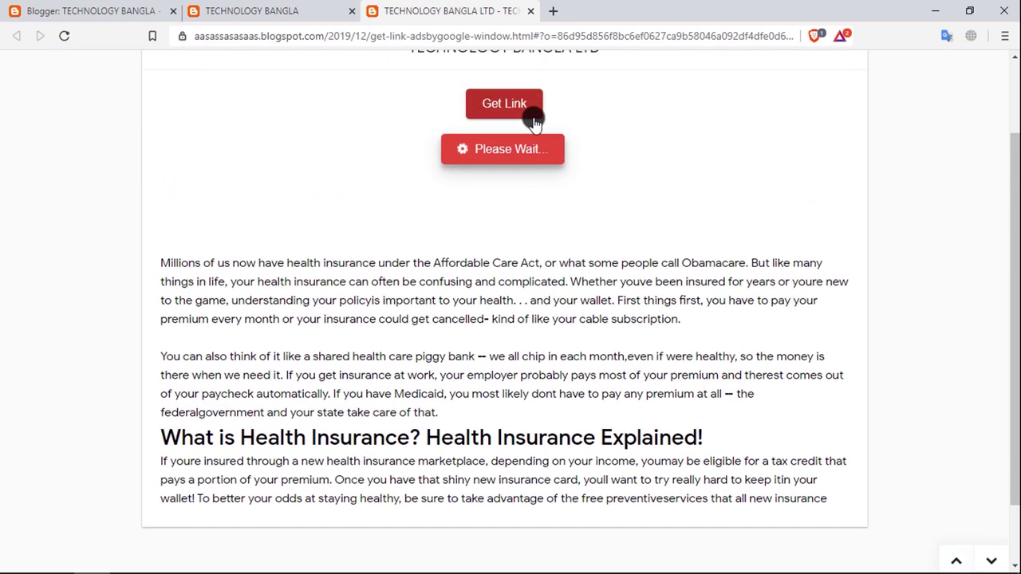
pyautogui.scroll(1, 509, 159)
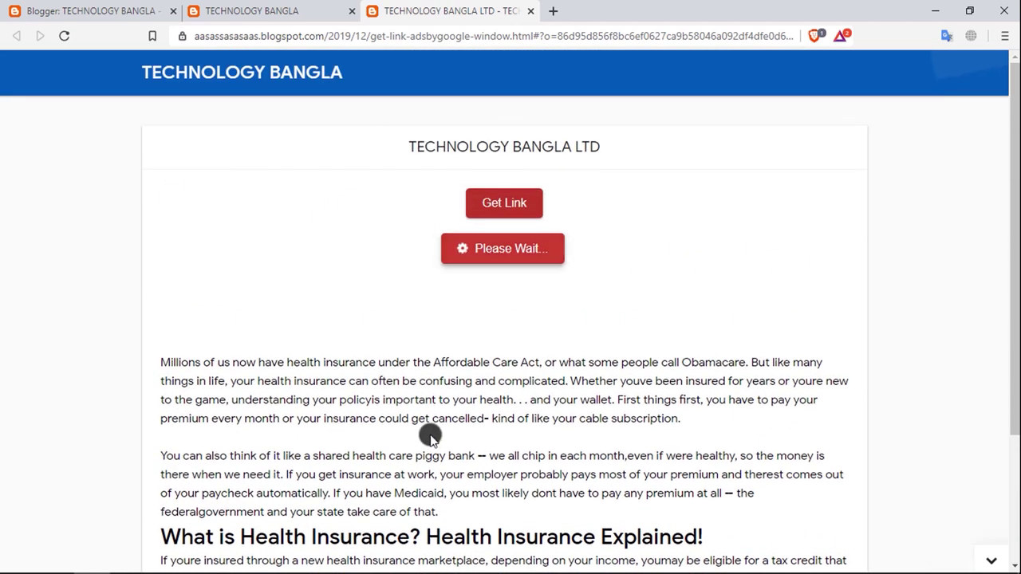
pyautogui.scroll(2, 351, 271)
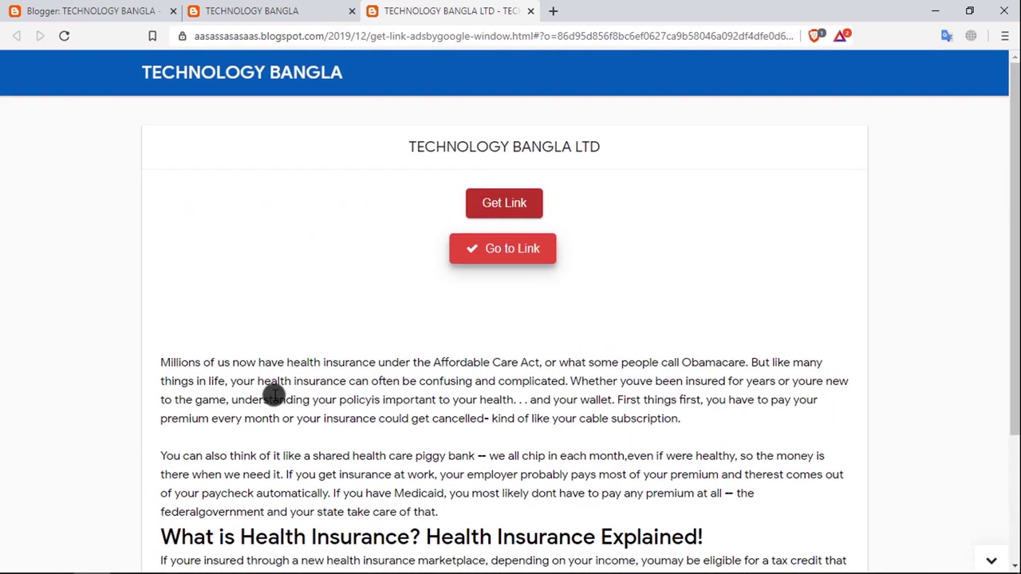
pyautogui.scroll(-2, 285, 392)
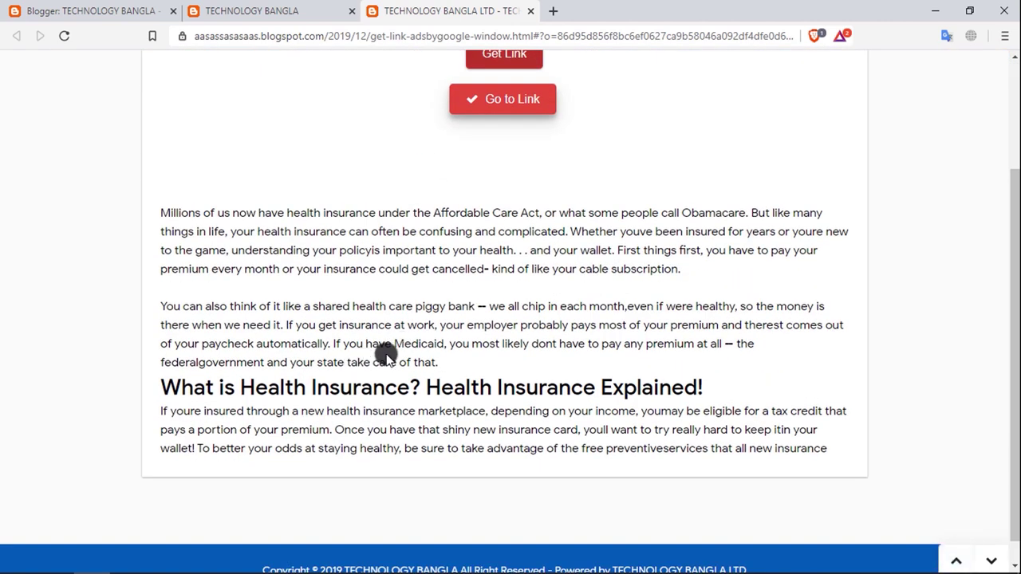
pyautogui.scroll(2, 478, 303)
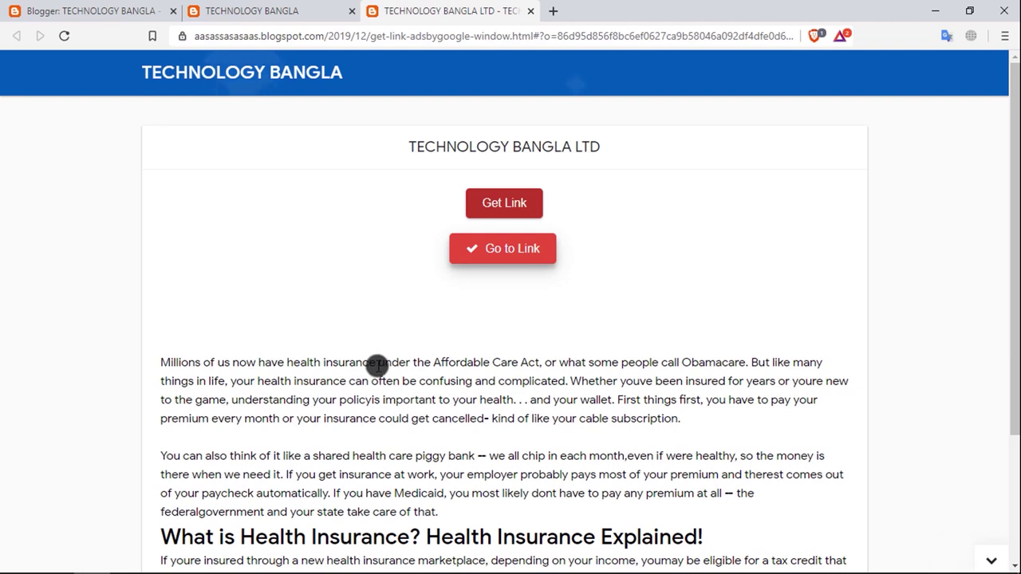
pyautogui.scroll(-1, 370, 364)
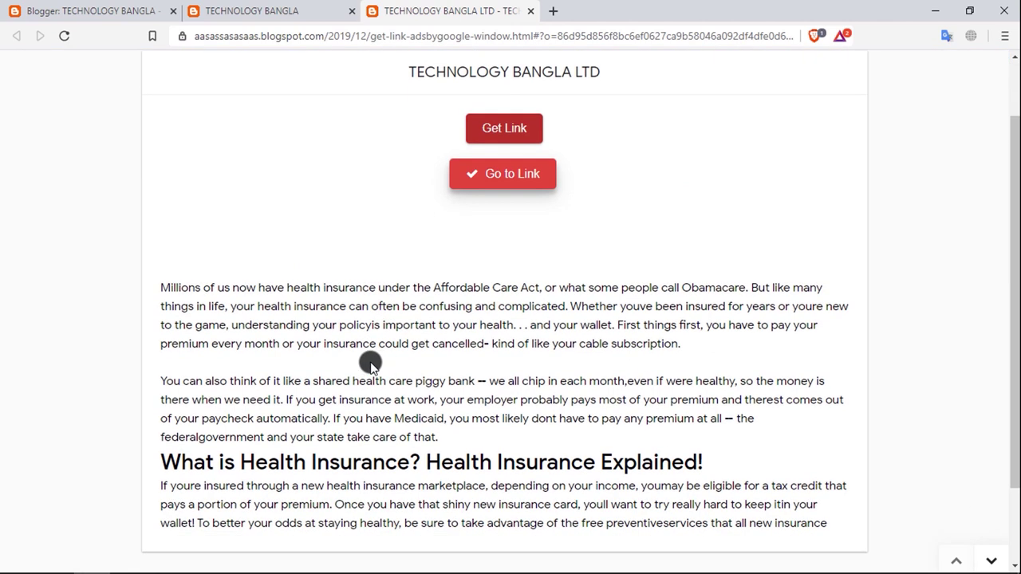
pyautogui.click(514, 179)
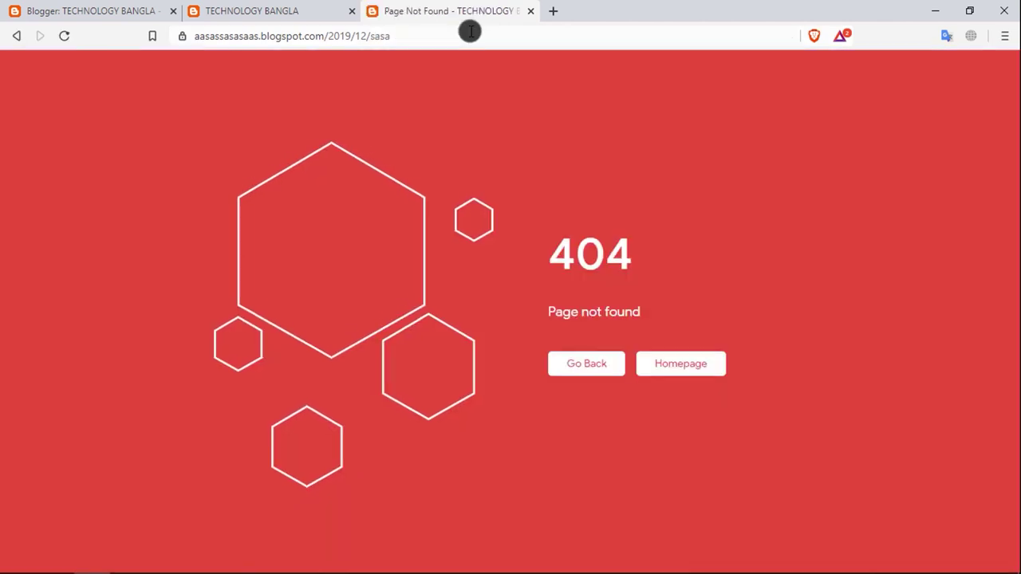
pyautogui.click(531, 11)
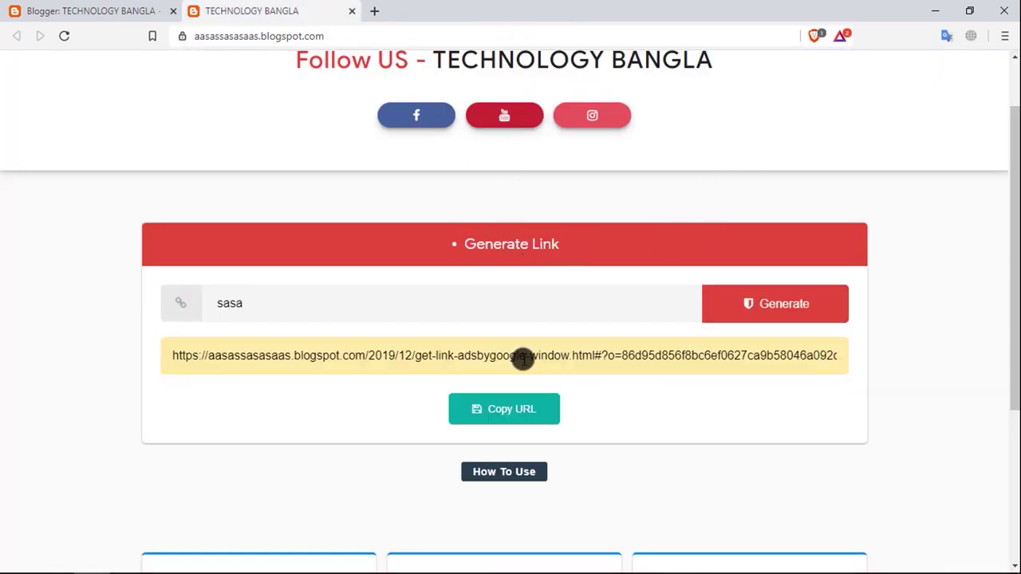
# Reopen the generated URL in a new tab via its context menu, then return to Blogger's Layout page.
pyautogui.click(495, 361)
pyautogui.rightClick(495, 361)
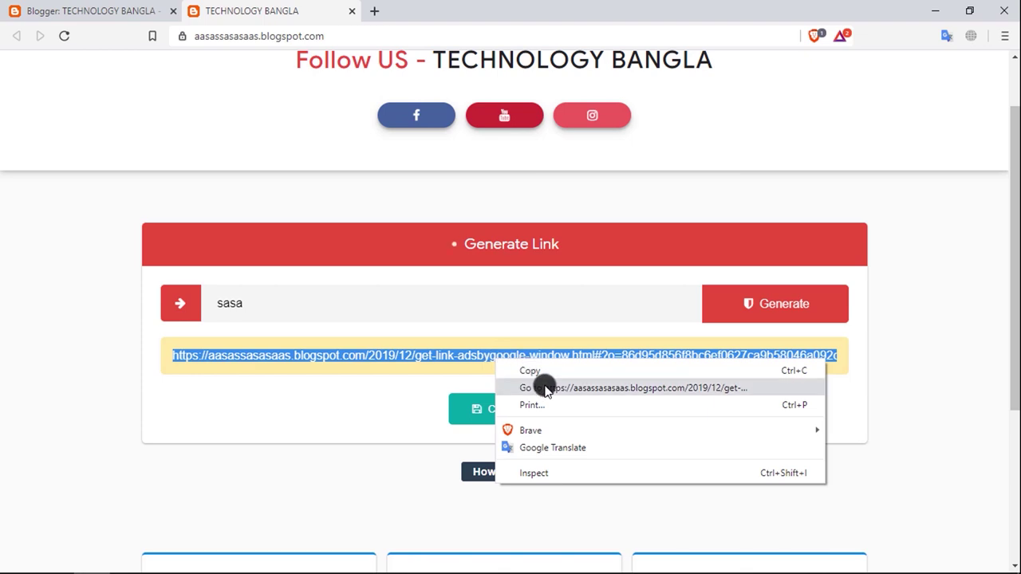
pyautogui.click(540, 387)
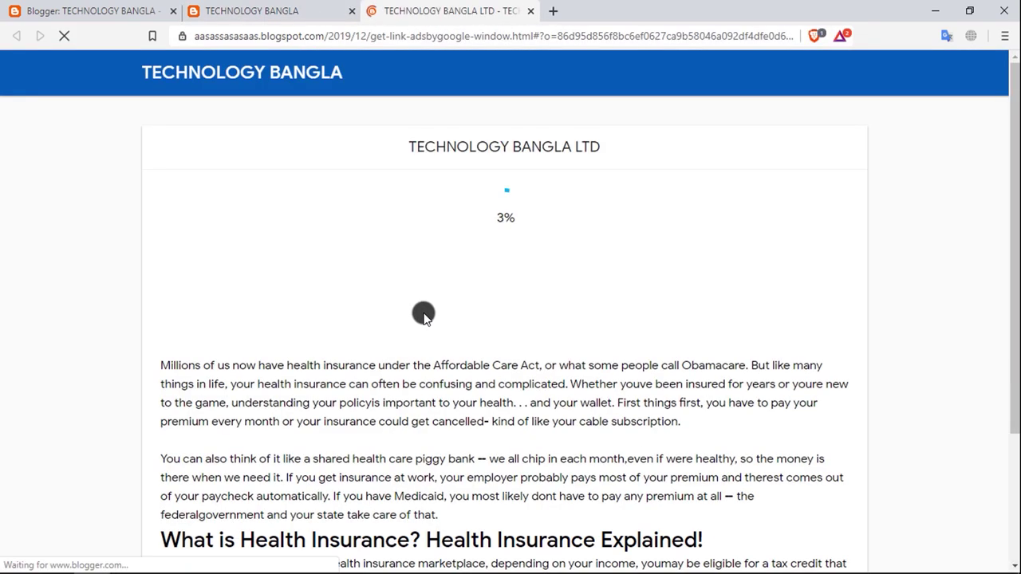
pyautogui.scroll(-2, 371, 348)
pyautogui.scroll(3, 353, 405)
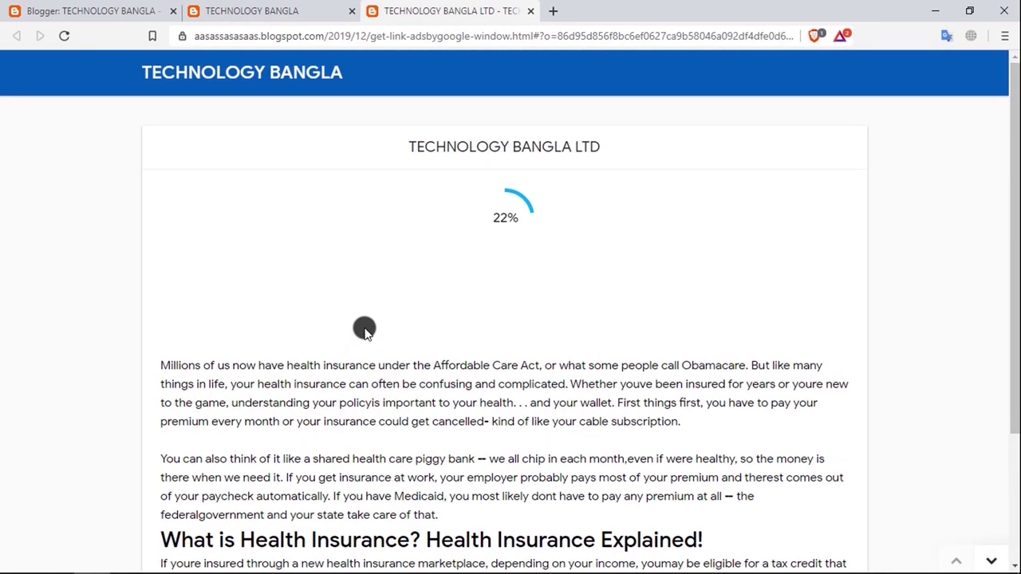
pyautogui.click(90, 8)
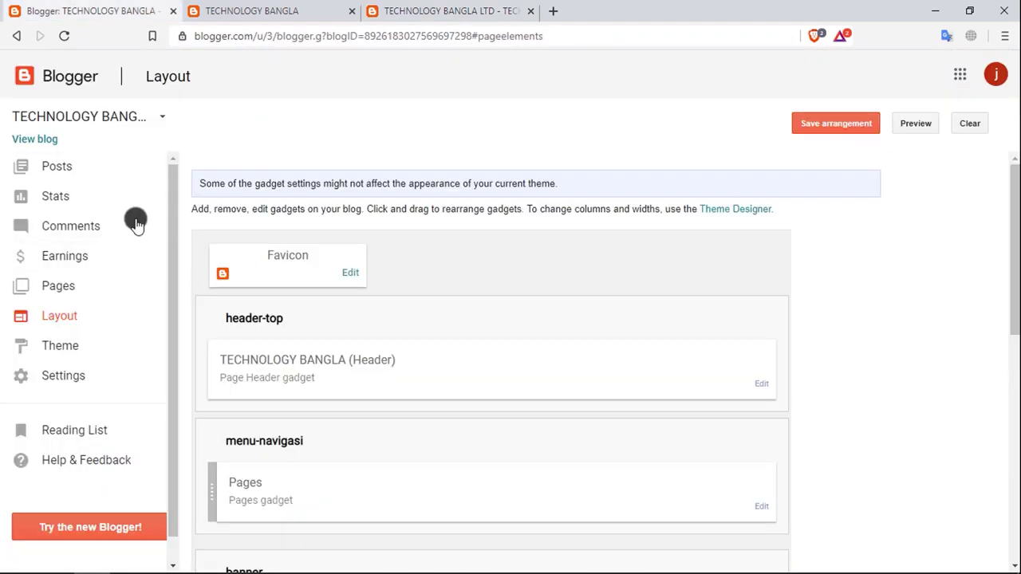
# Open Posts, start a new post, then go back to the list of posts.
pyautogui.click(80, 175)
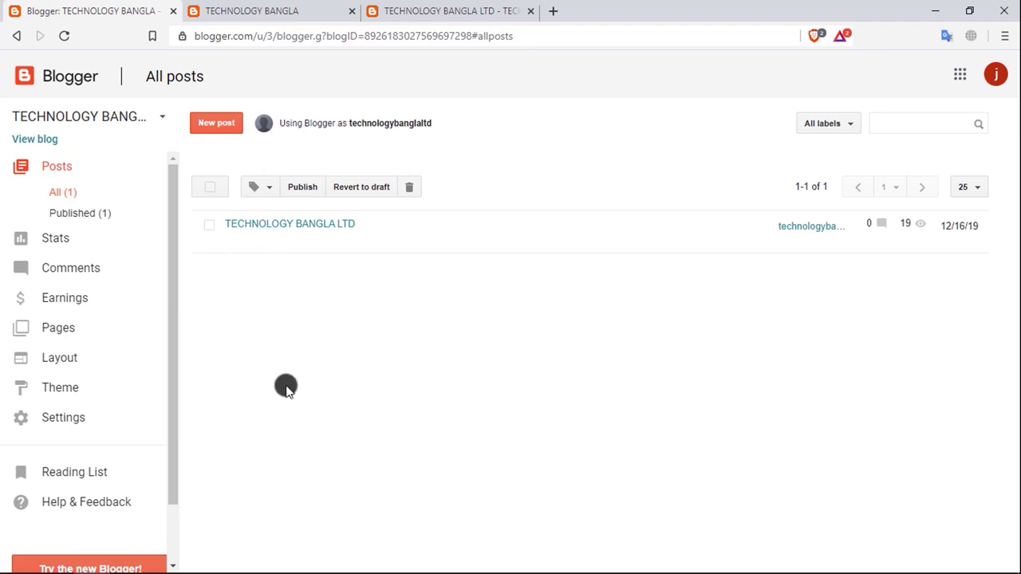
pyautogui.click(218, 126)
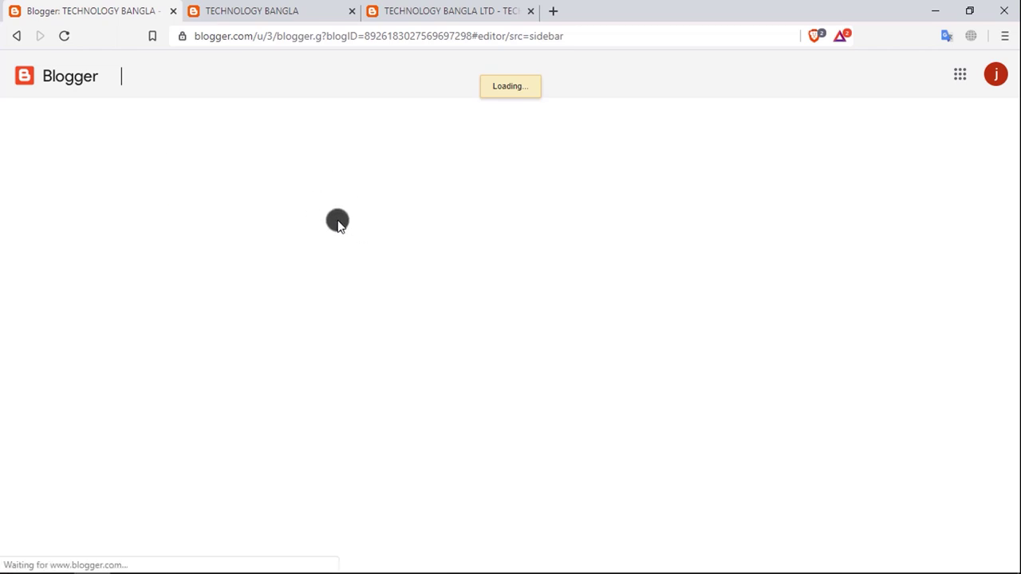
pyautogui.click(16, 36)
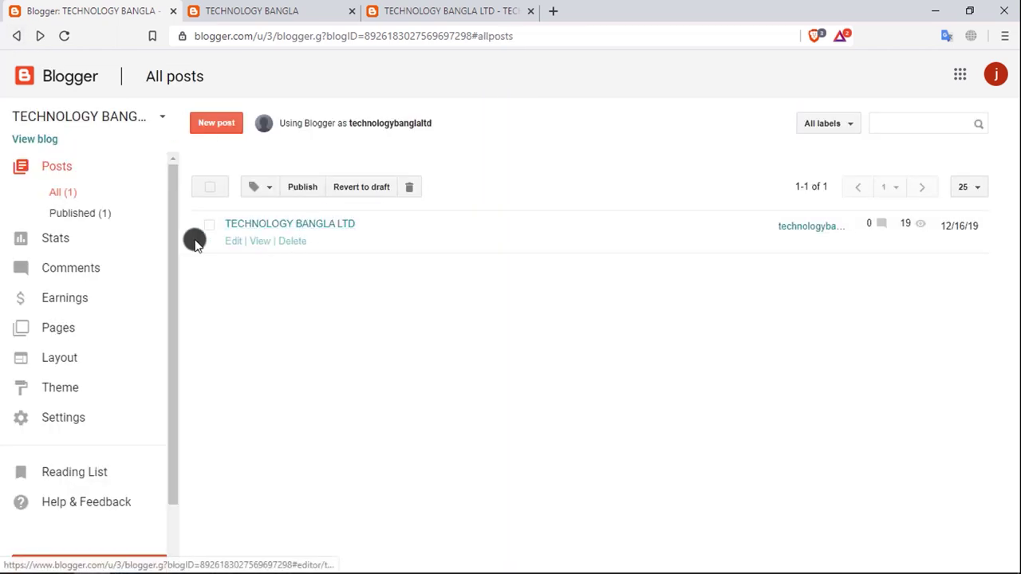
pyautogui.click(234, 241)
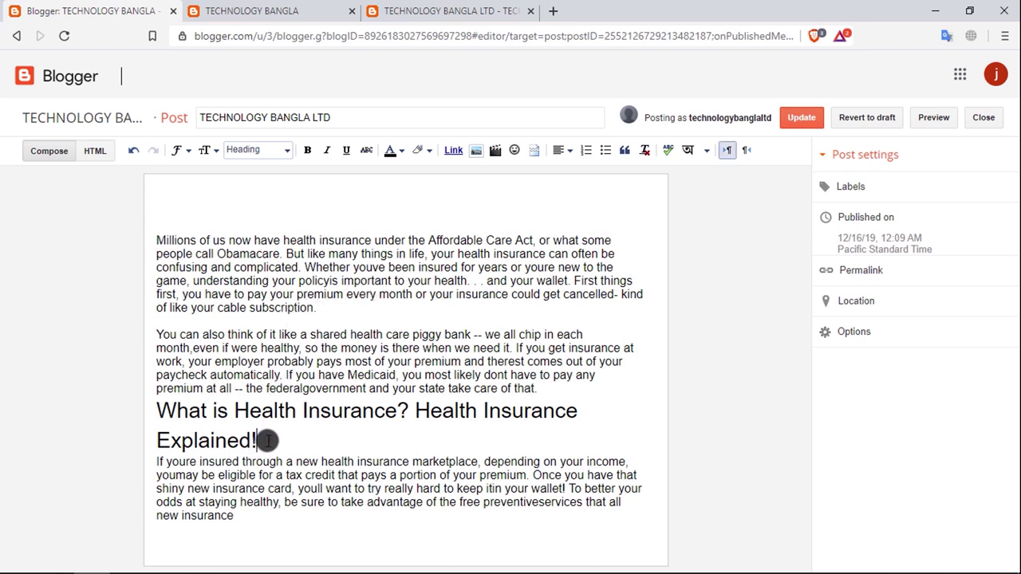
pyautogui.press('Return')
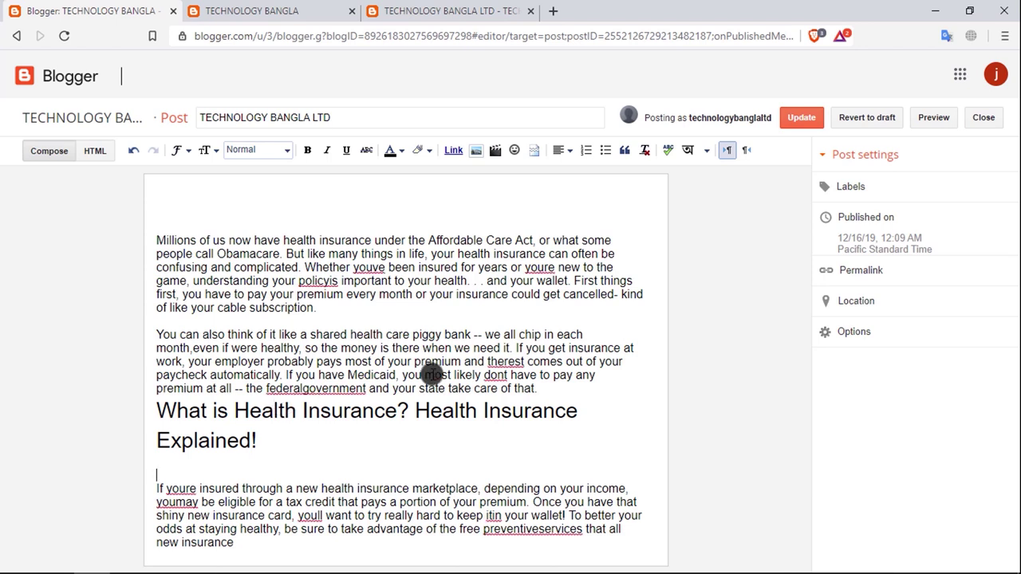
pyautogui.click(546, 389)
pyautogui.press('Return')
pyautogui.press('Return')
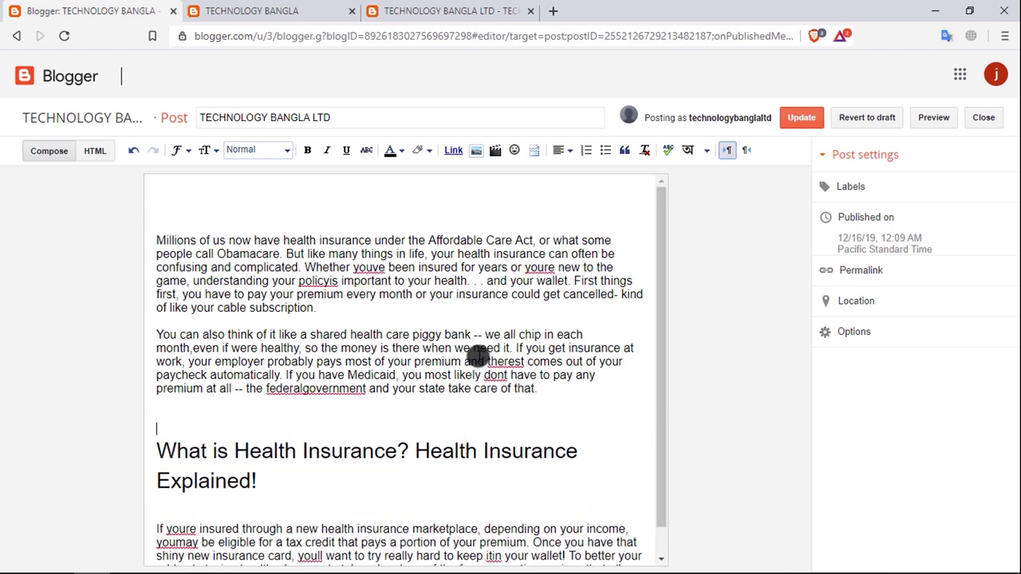
pyautogui.scroll(-1, 477, 353)
pyautogui.scroll(1, 343, 359)
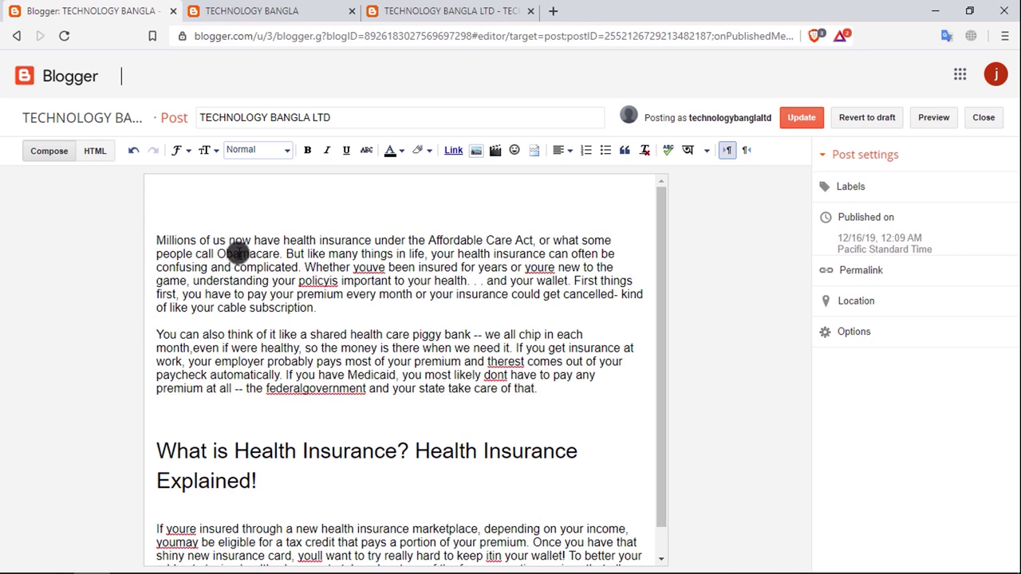
pyautogui.scroll(-1, 271, 319)
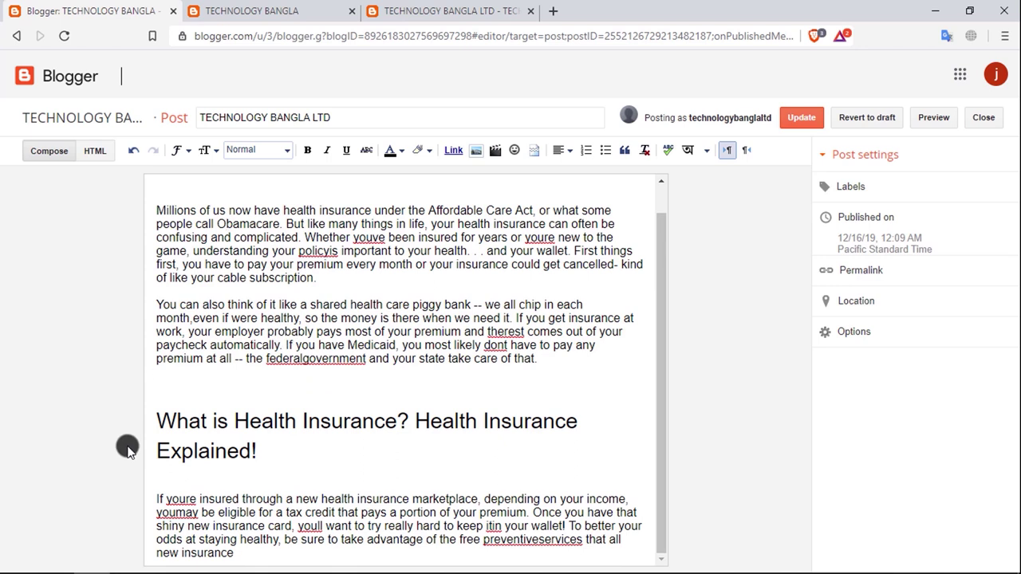
pyautogui.click(16, 35)
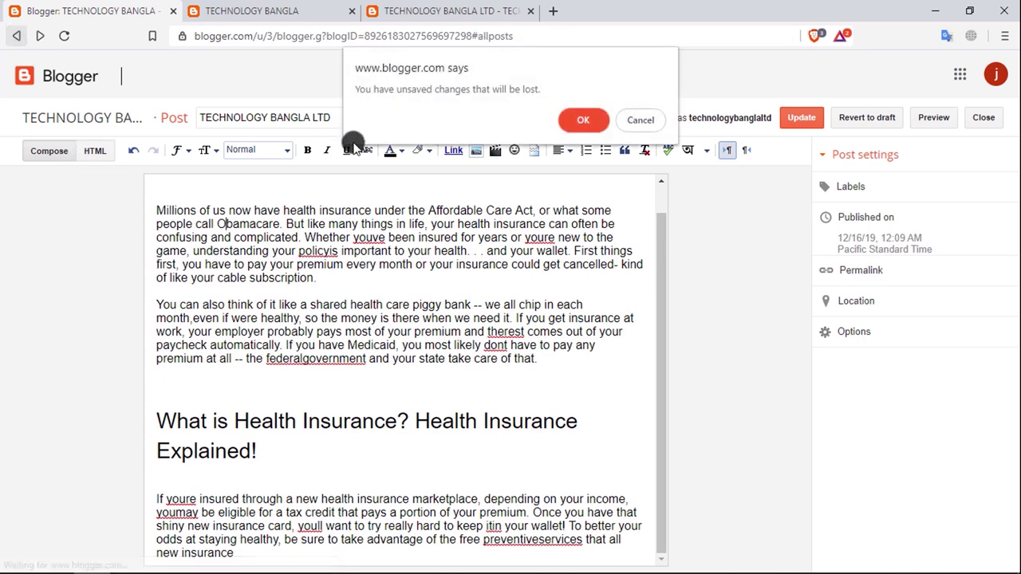
pyautogui.click(581, 117)
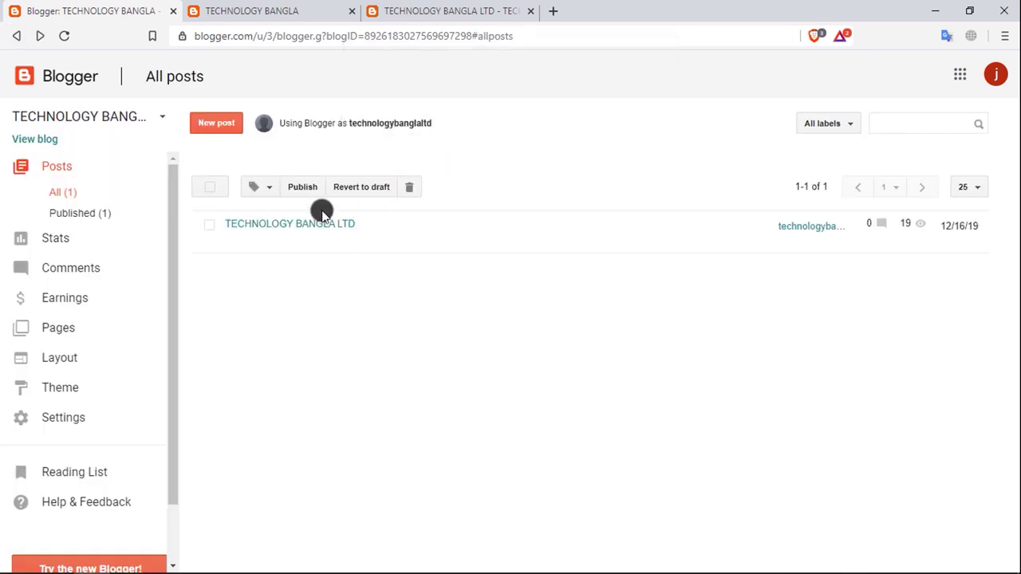